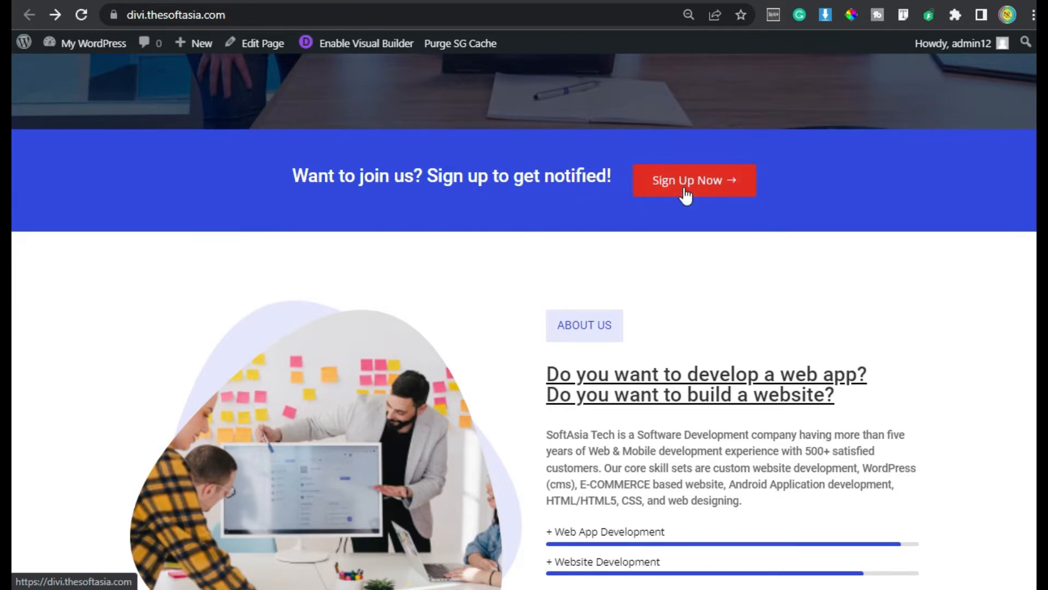
# Search the plugin directory for 'popups for divi', then install and activate Popups for Divi
pyautogui.scroll(2, 136, 93)
pyautogui.moveTo(90, 45)
pyautogui.click(82, 68)
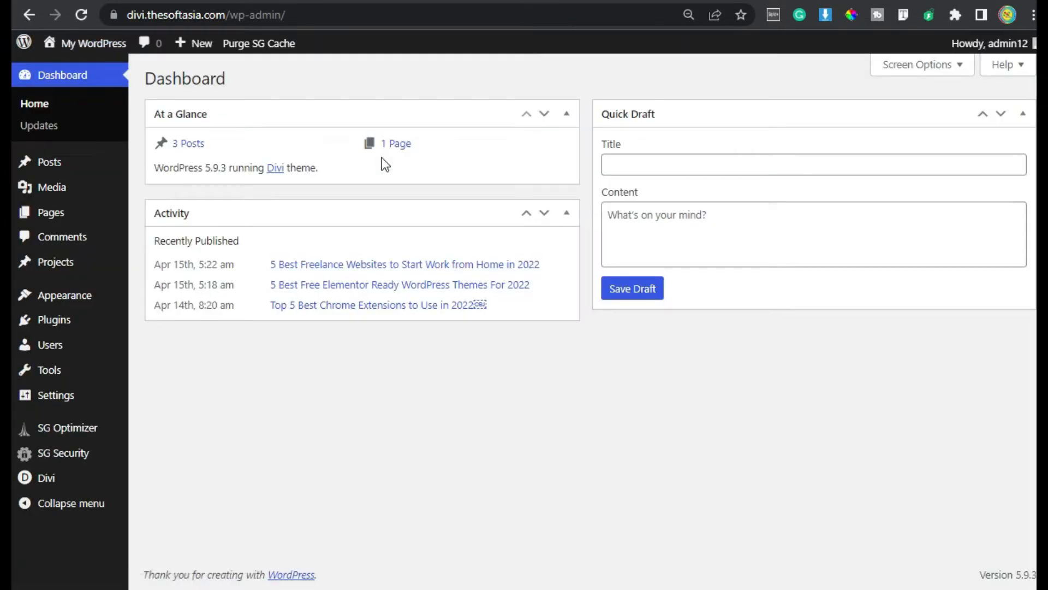
pyautogui.moveTo(86, 322)
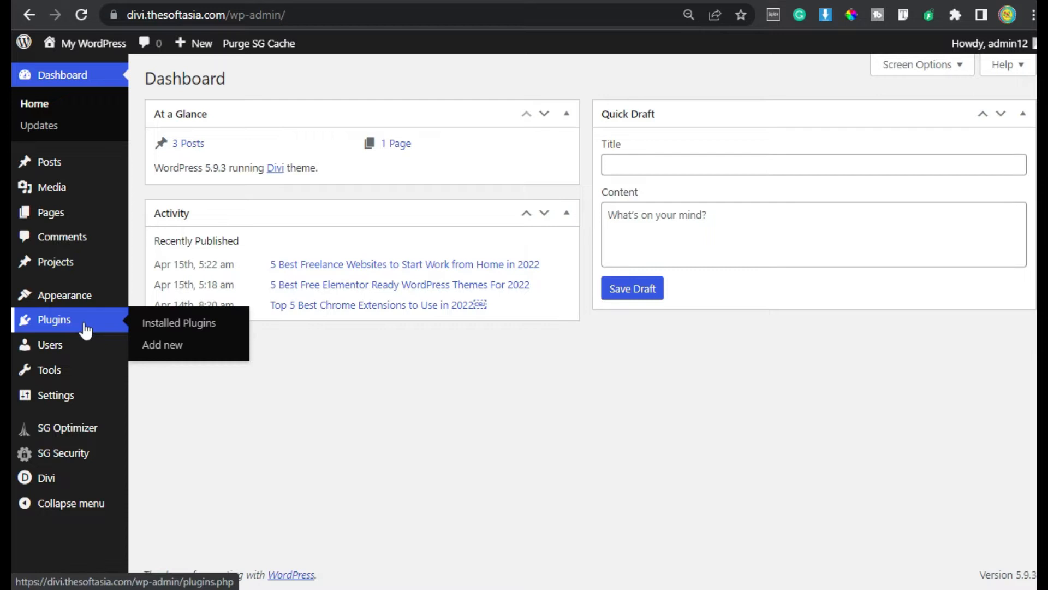
pyautogui.click(166, 345)
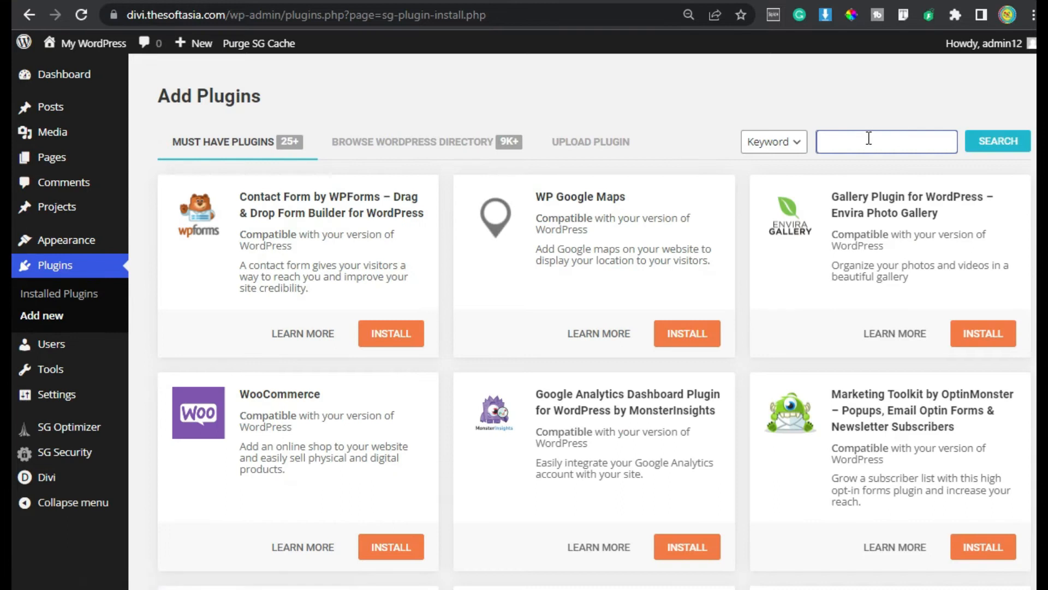
pyautogui.click(869, 138)
pyautogui.write('popu')
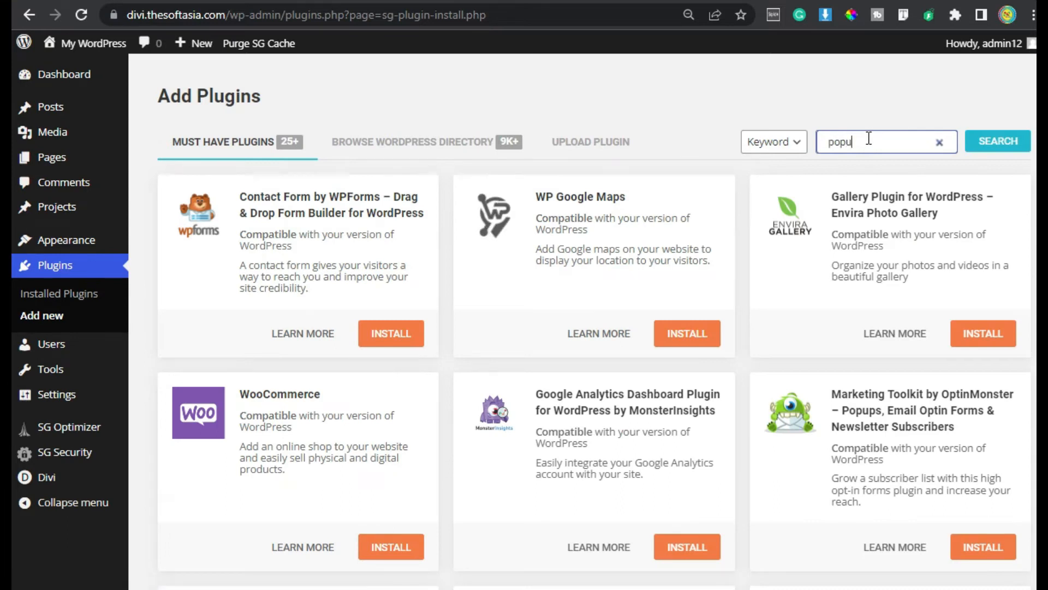
pyautogui.write('ps for di')
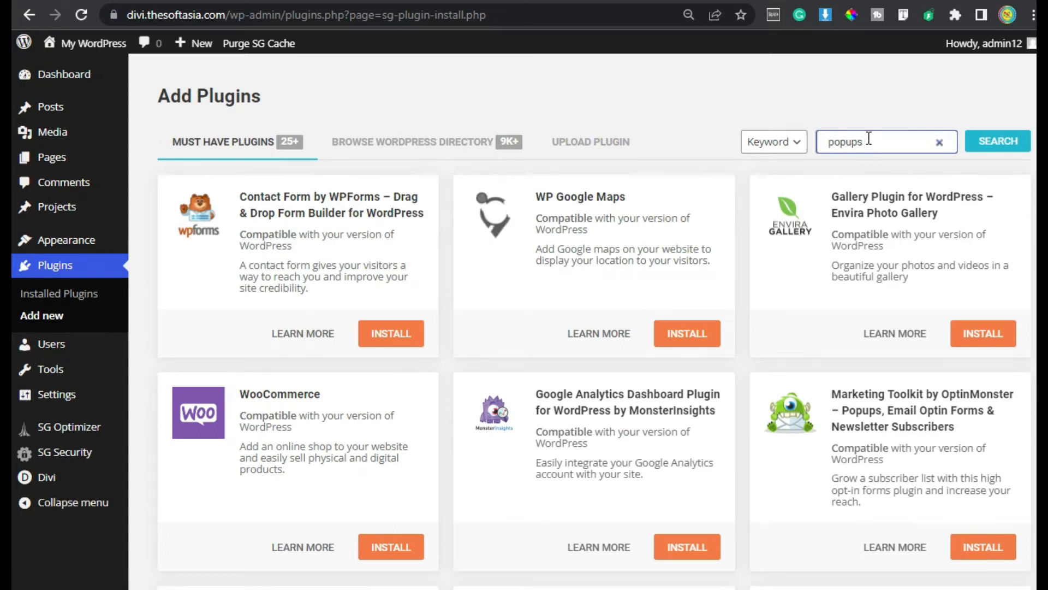
pyautogui.write('vi')
pyautogui.press('Return')
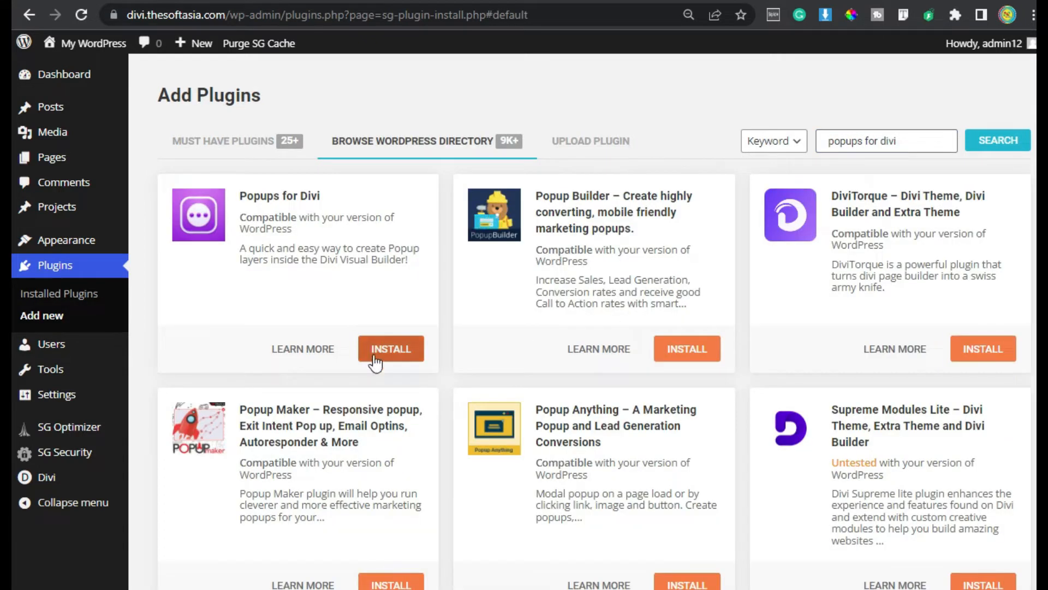
pyautogui.click(380, 349)
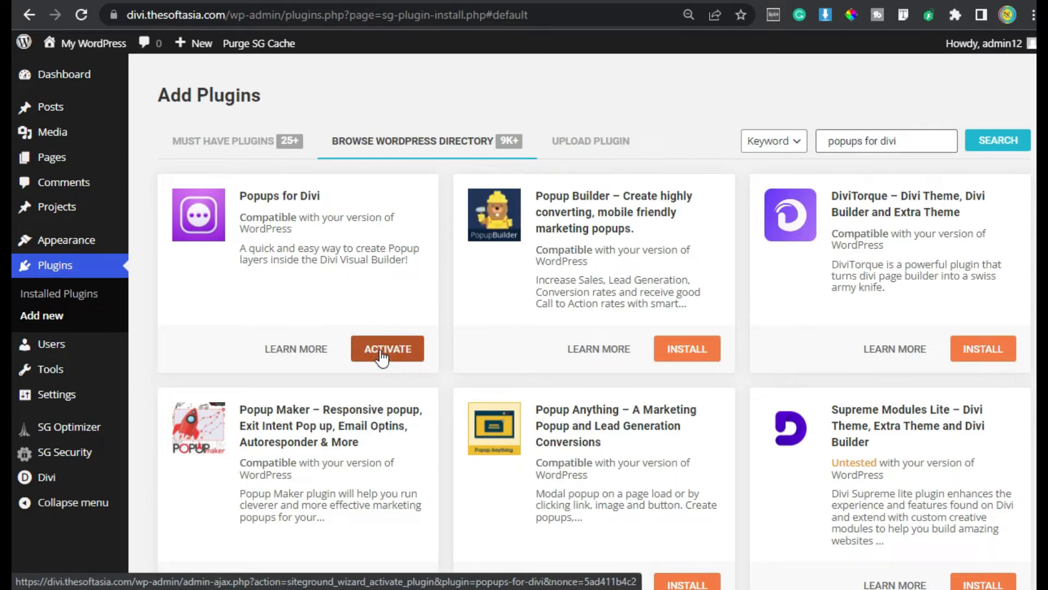
pyautogui.click(381, 356)
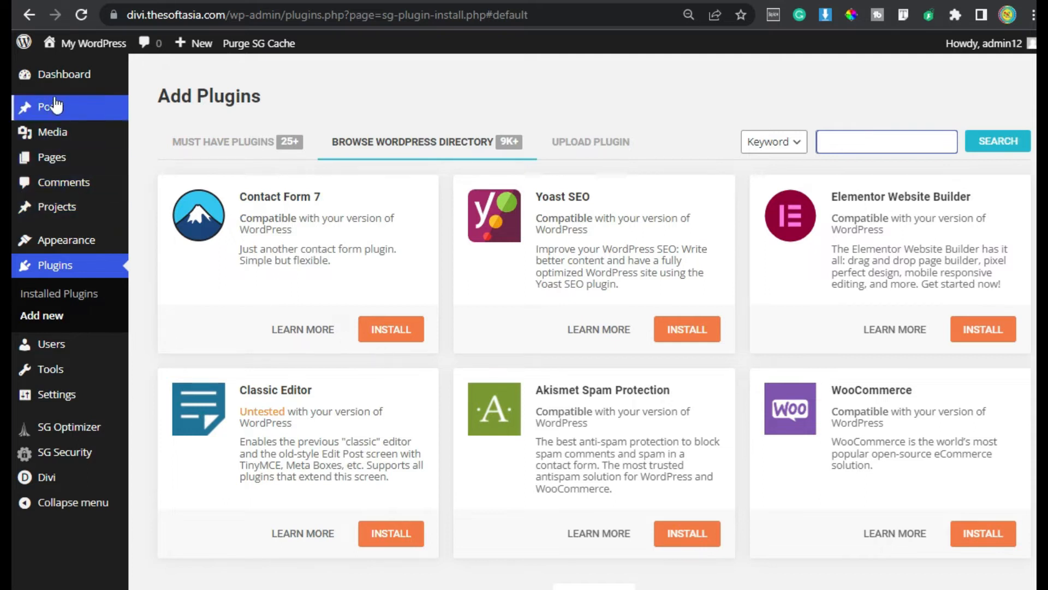
# Open the home page in the Divi visual builder and check the Sign Up Now button
pyautogui.click(55, 157)
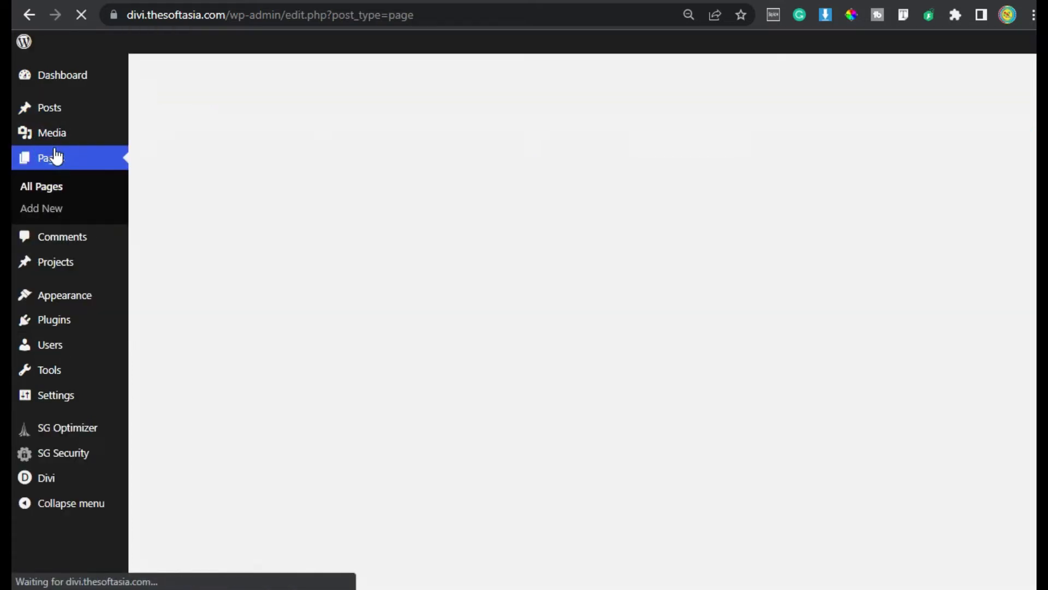
pyautogui.click(351, 213)
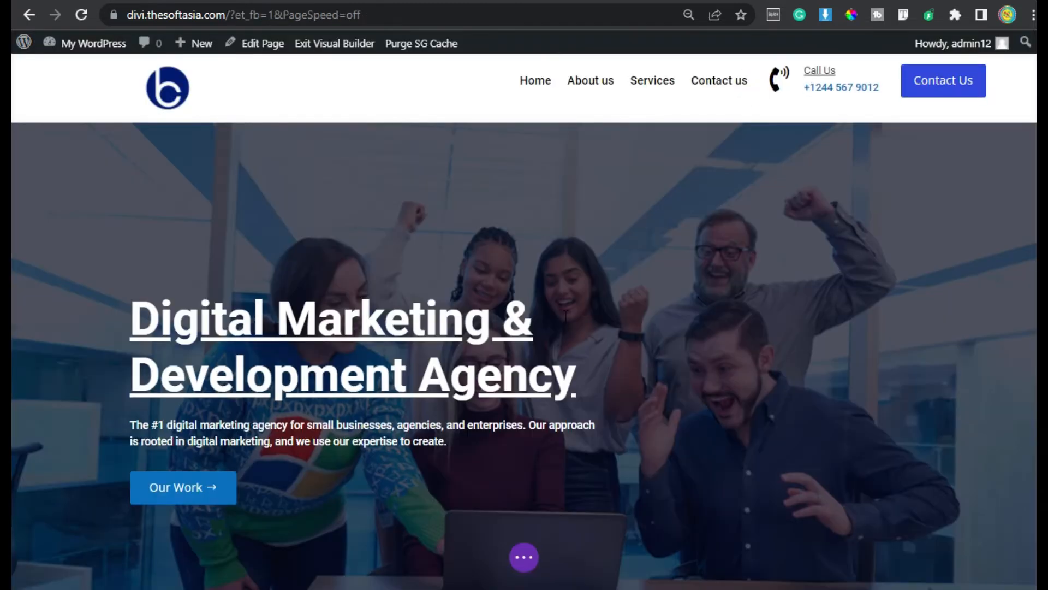
pyautogui.scroll(-8, 566, 315)
pyautogui.click(732, 316)
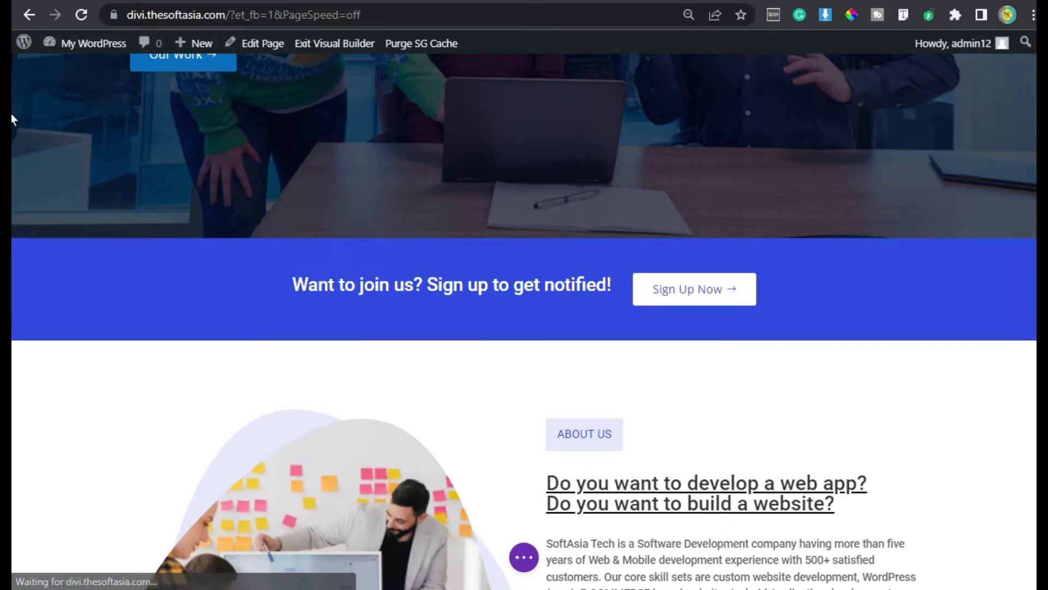
# Add an empty regular section below the blue Book a Call banner, with no row
pyautogui.scroll(-10, 14, 401)
pyautogui.scroll(-10, 13, 399)
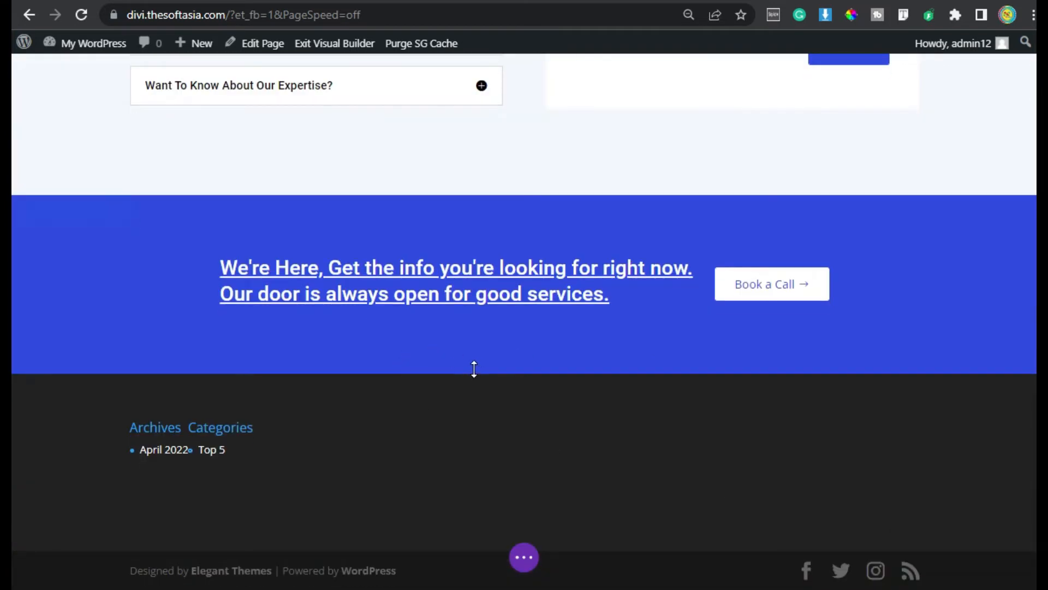
pyautogui.click(525, 363)
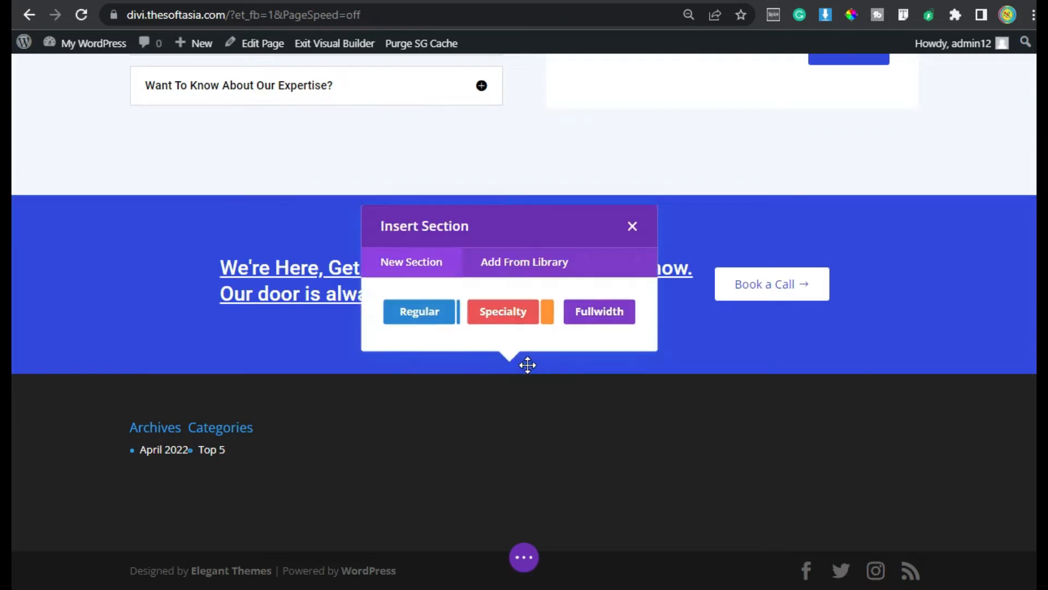
pyautogui.click(424, 314)
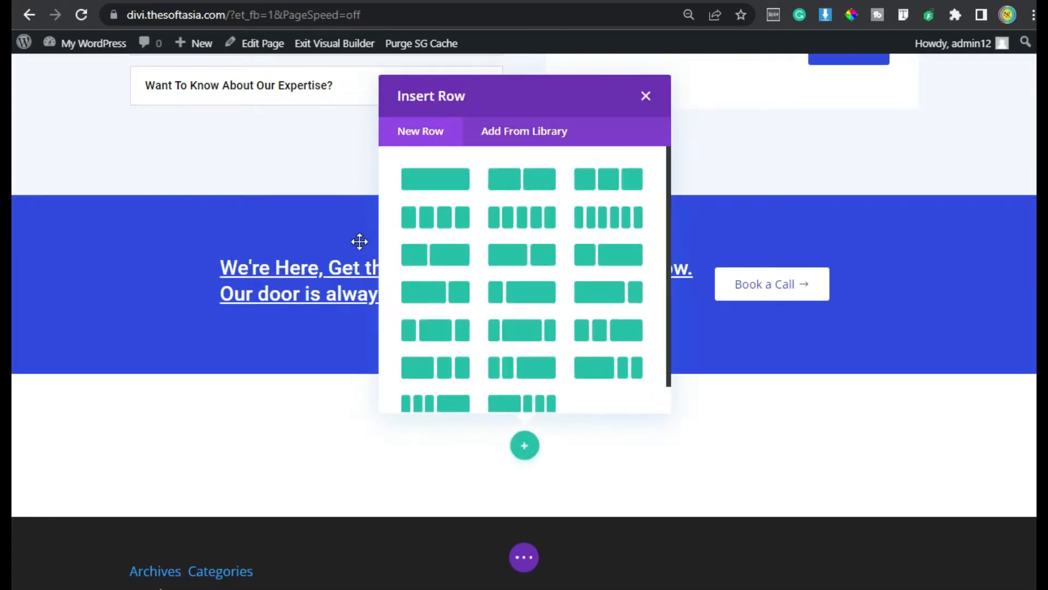
pyautogui.click(645, 97)
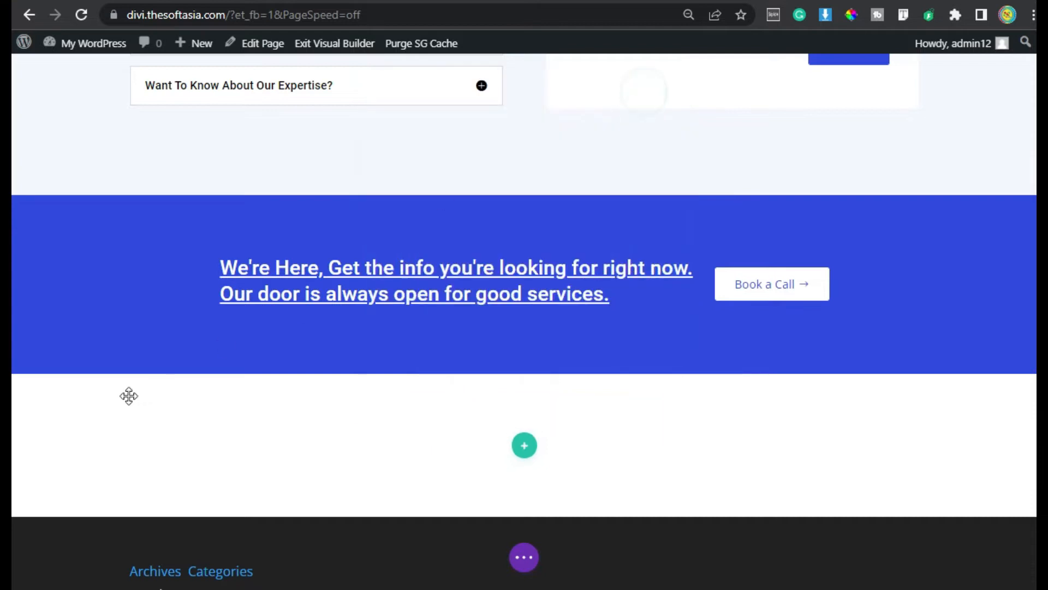
pyautogui.click(51, 387)
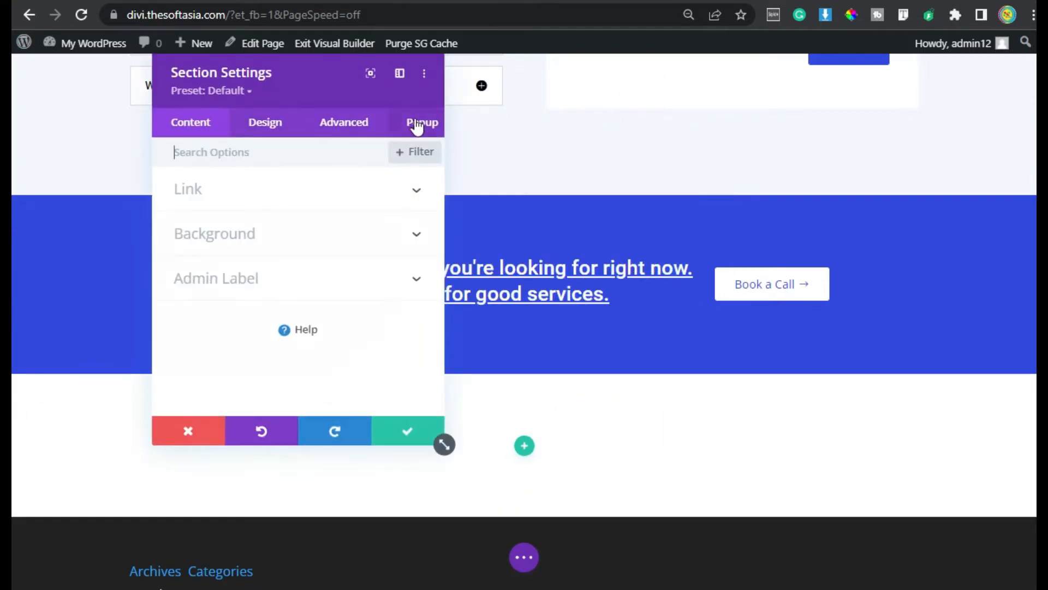
# Turn the section into a popup with the ID popup1
pyautogui.click(420, 125)
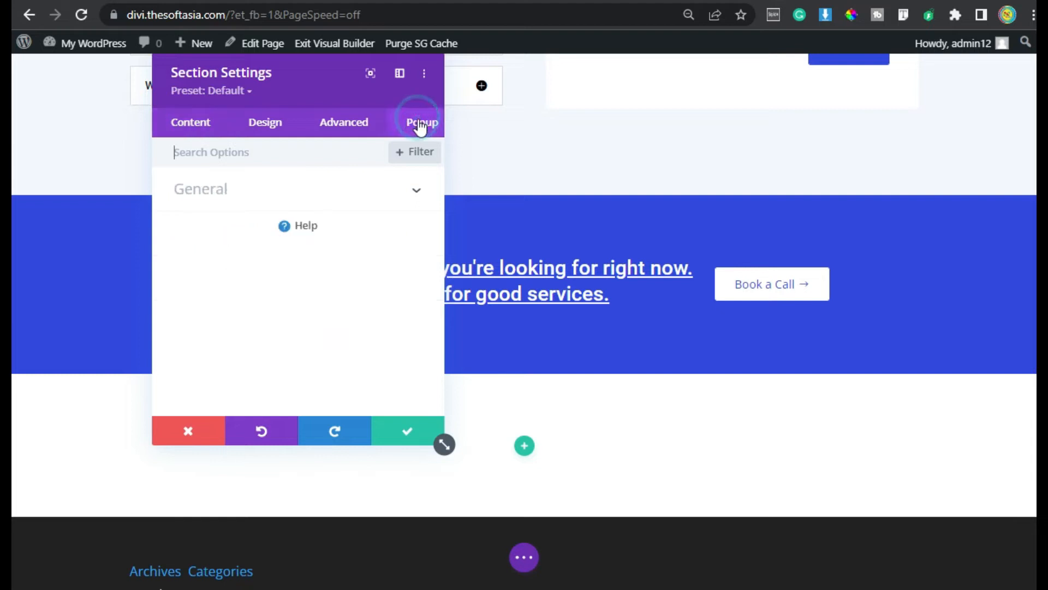
pyautogui.click(423, 195)
pyautogui.click(194, 244)
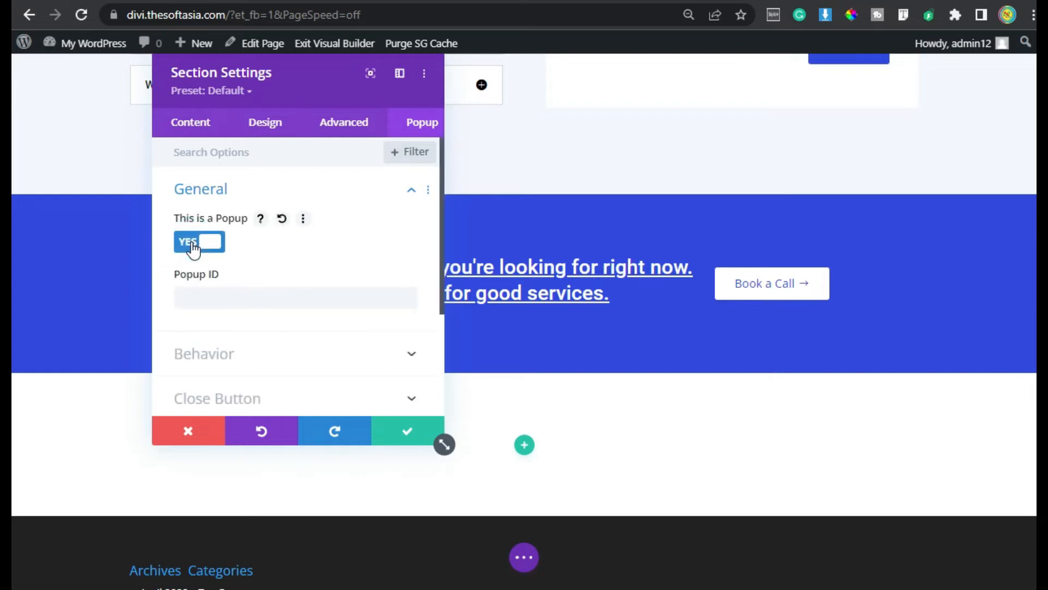
pyautogui.click(252, 298)
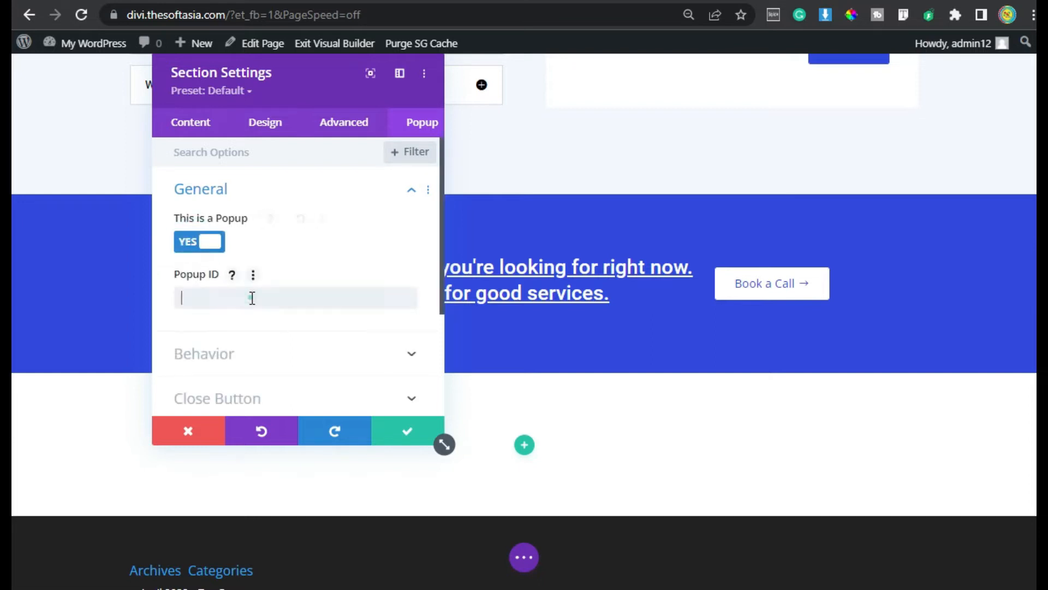
pyautogui.write('popup1')
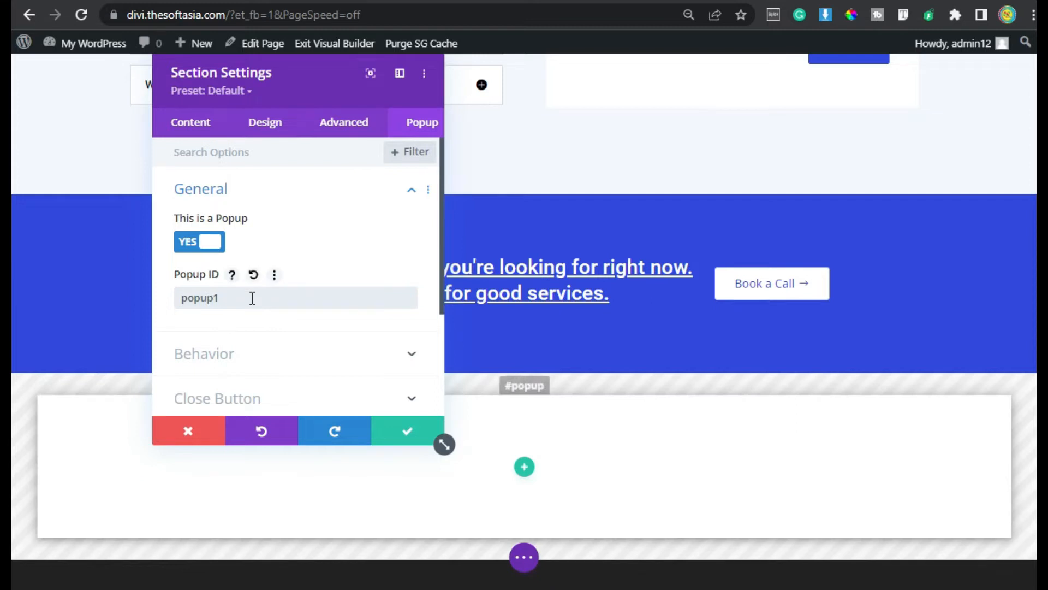
# Review the popup behavior options and keep the close button shown
pyautogui.click(287, 359)
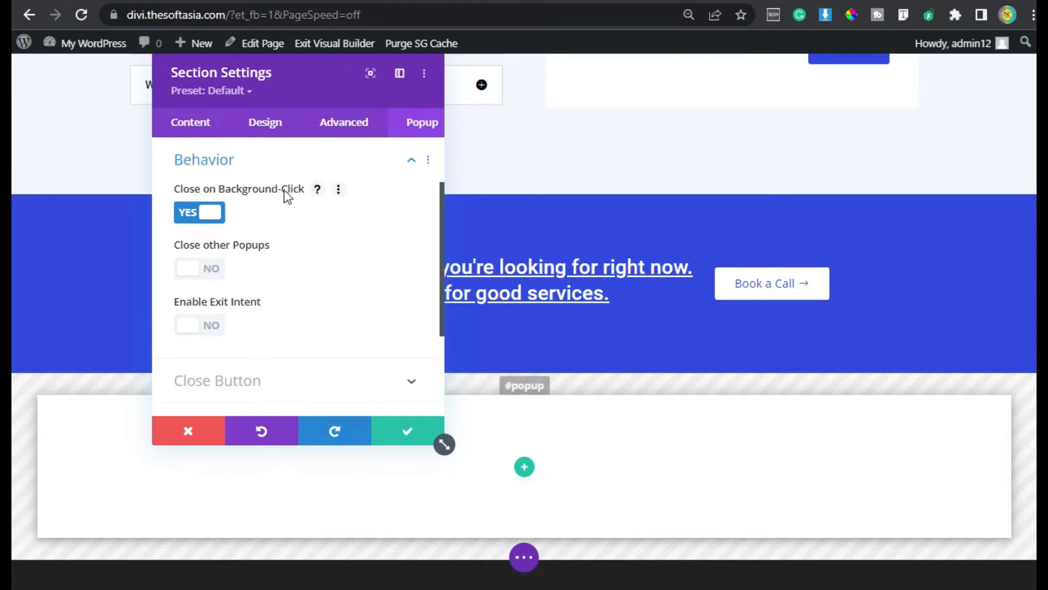
pyautogui.scroll(-2, 224, 227)
pyautogui.click(263, 282)
pyautogui.scroll(1, 186, 219)
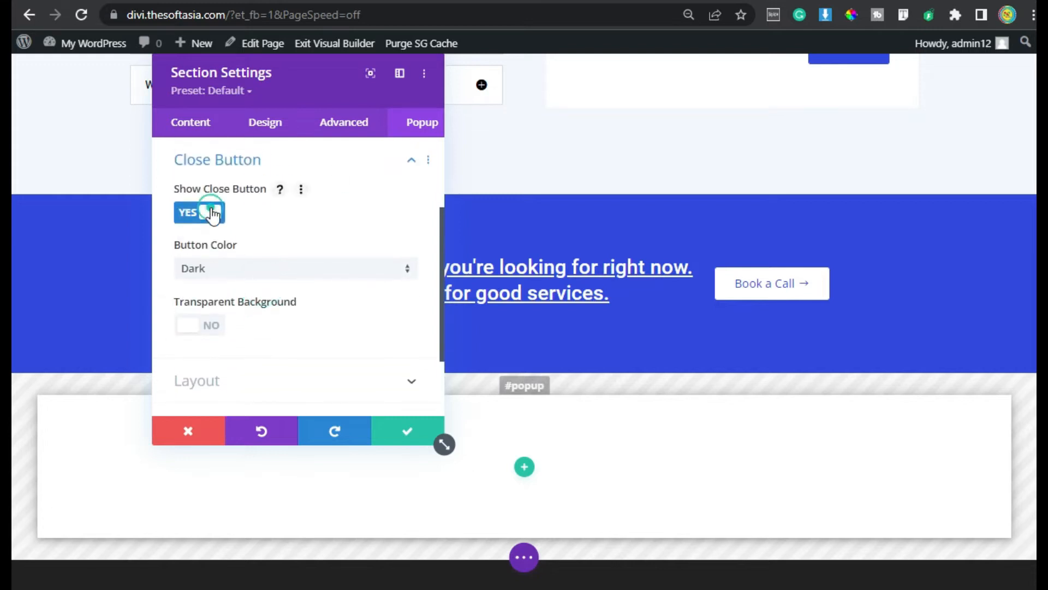
pyautogui.click(208, 220)
pyautogui.click(207, 230)
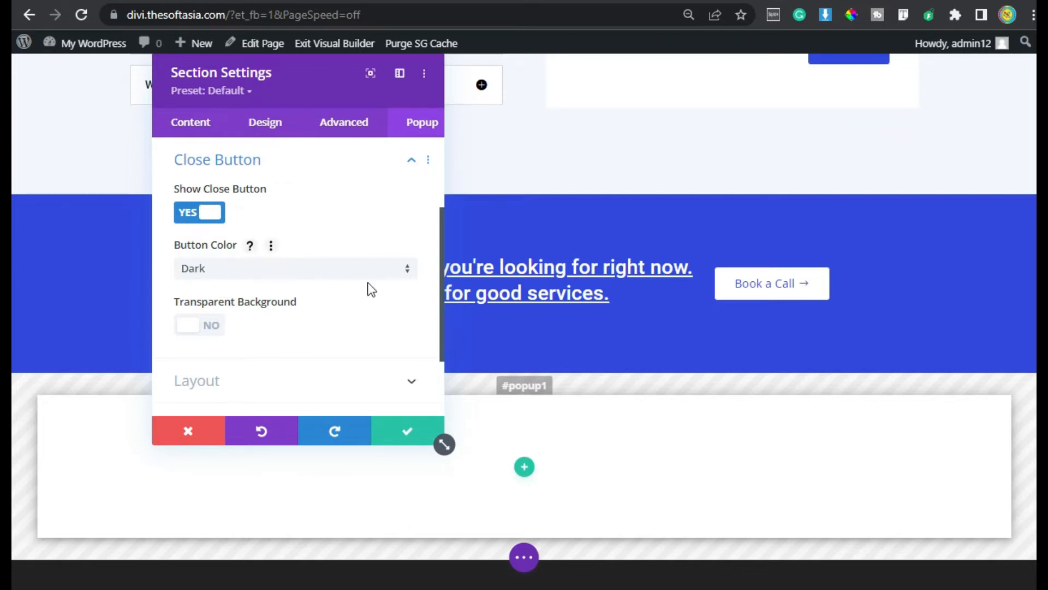
# Set Show Loader to off in the popup layout options and save the section settings
pyautogui.scroll(-2, 328, 282)
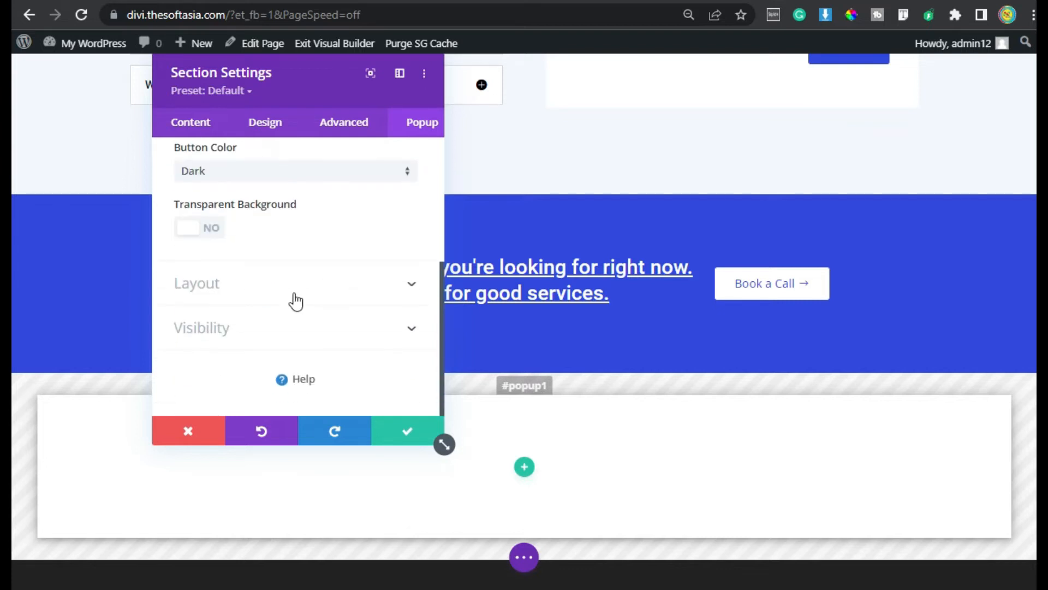
pyautogui.click(238, 299)
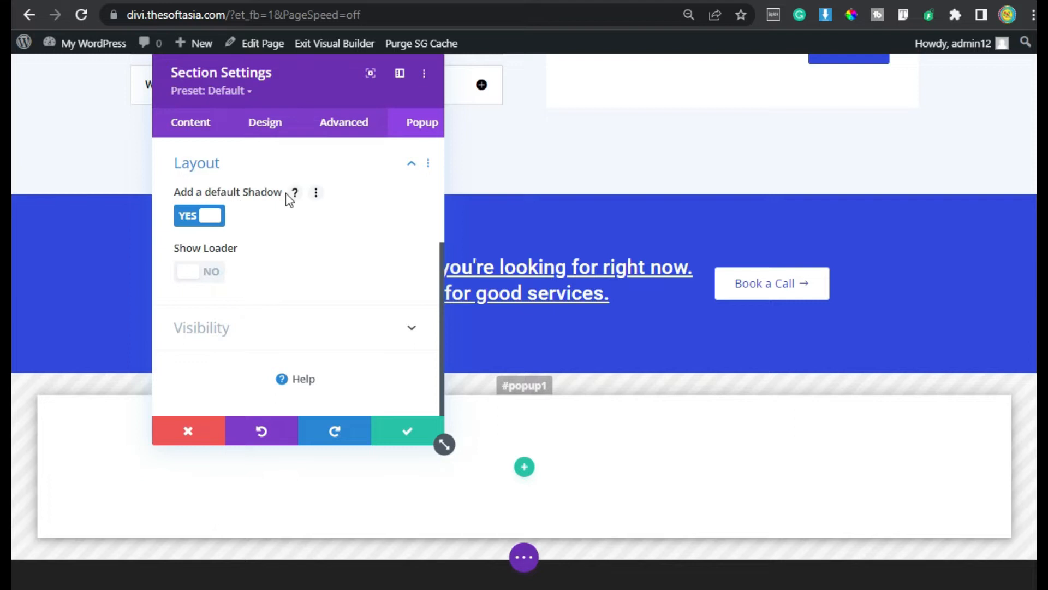
pyautogui.click(183, 273)
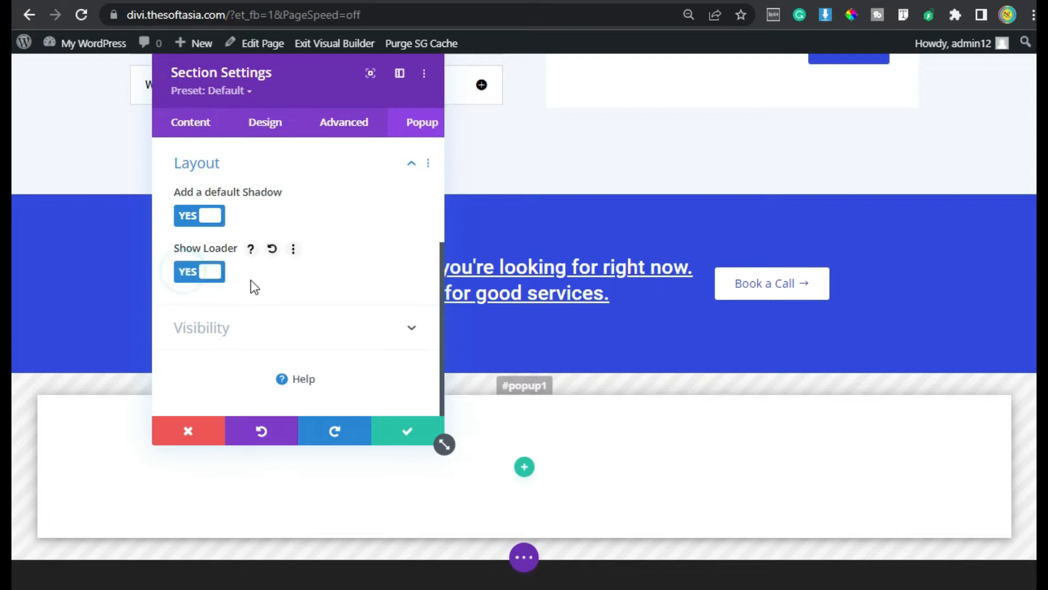
pyautogui.click(203, 282)
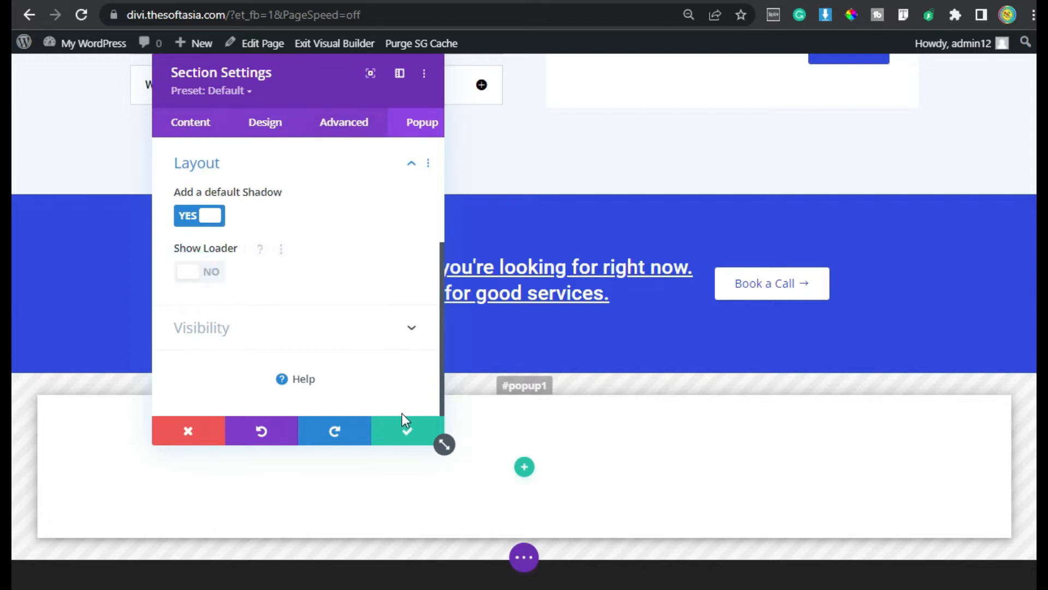
pyautogui.click(403, 435)
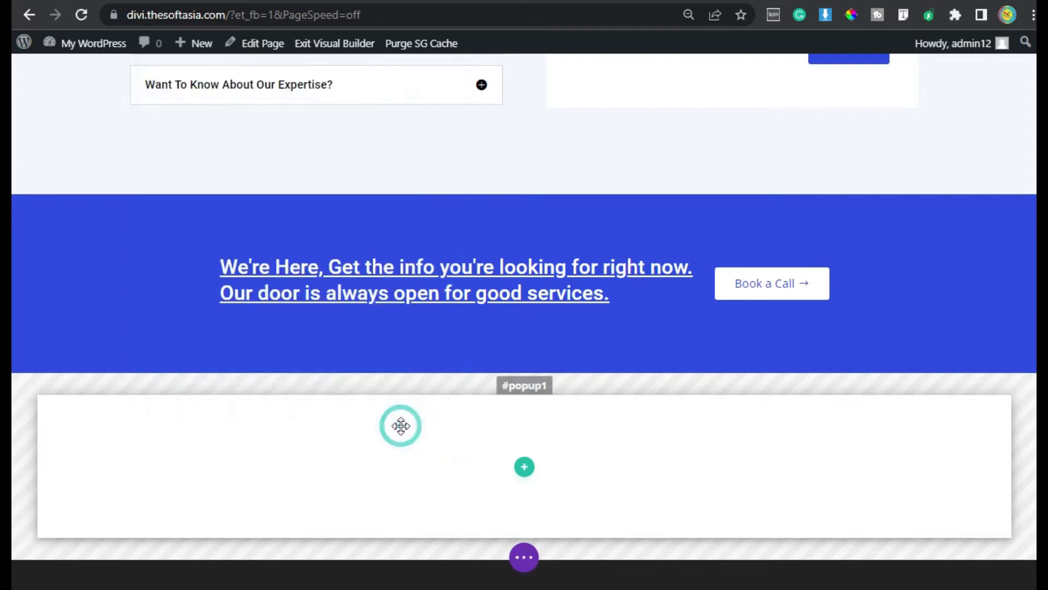
# Add a one-column row with an Email Optin module to the popup section
pyautogui.click(524, 466)
pyautogui.click(439, 182)
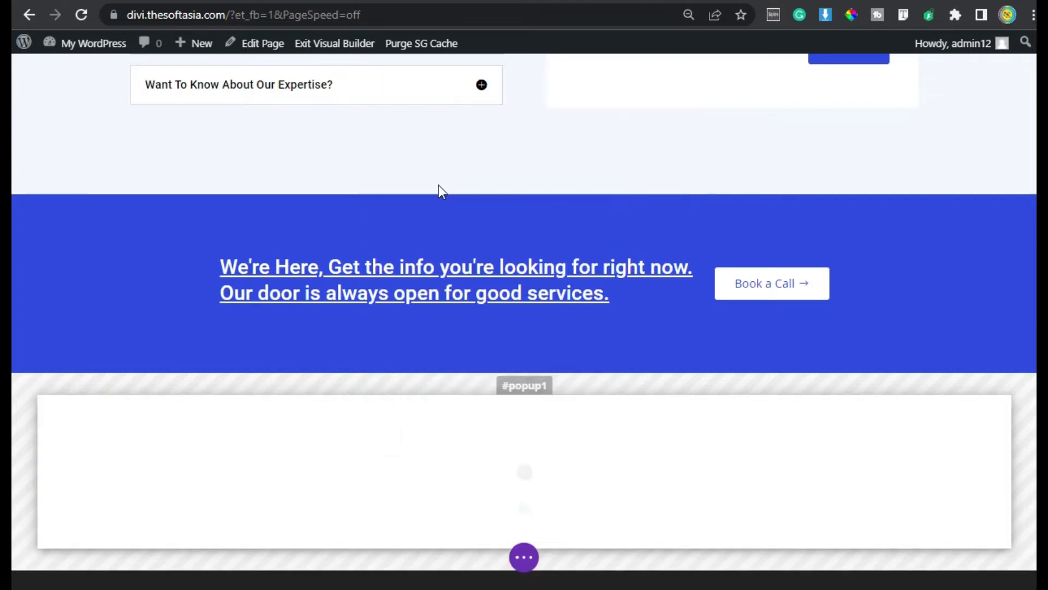
pyautogui.scroll(-2, 553, 393)
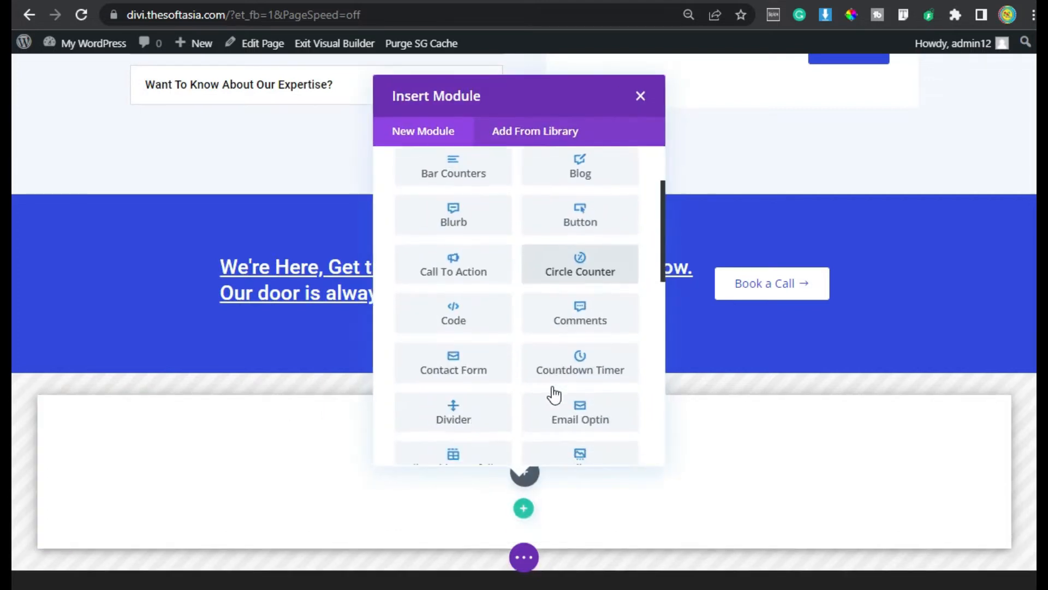
pyautogui.click(576, 415)
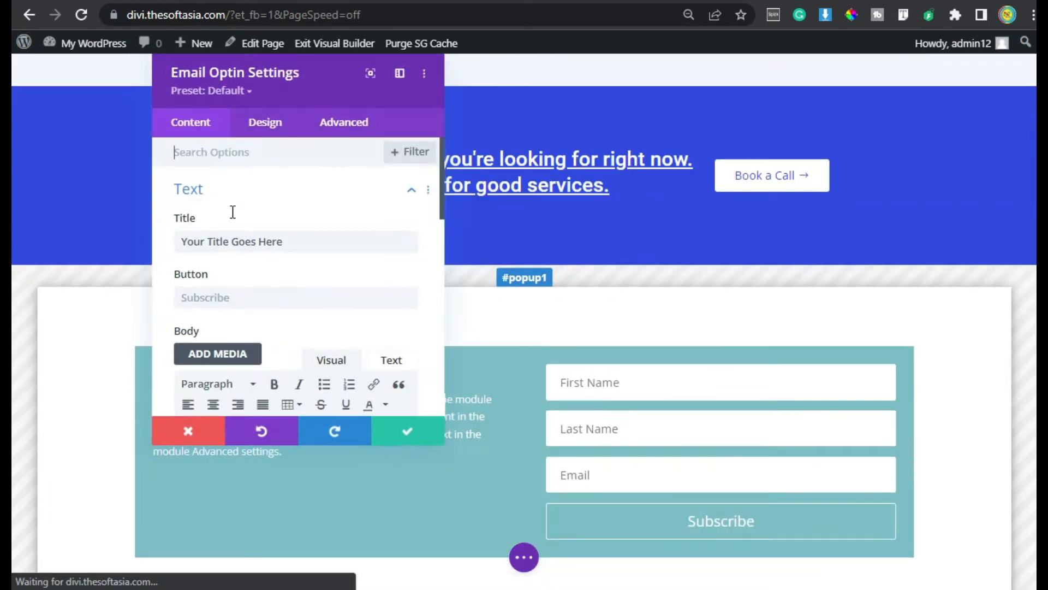
pyautogui.click(277, 78)
pyautogui.moveTo(287, 95); pyautogui.dragTo(543, 116)
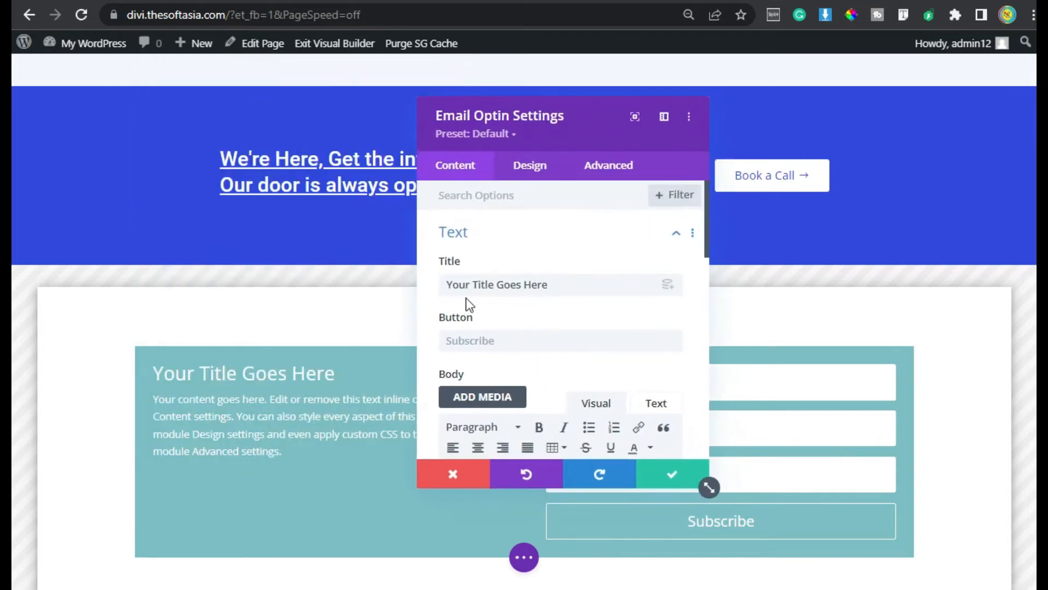
# Title the optin 'Subscribe' and paste the monthly newsletter description as its body
pyautogui.moveTo(573, 280); pyautogui.dragTo(445, 277)
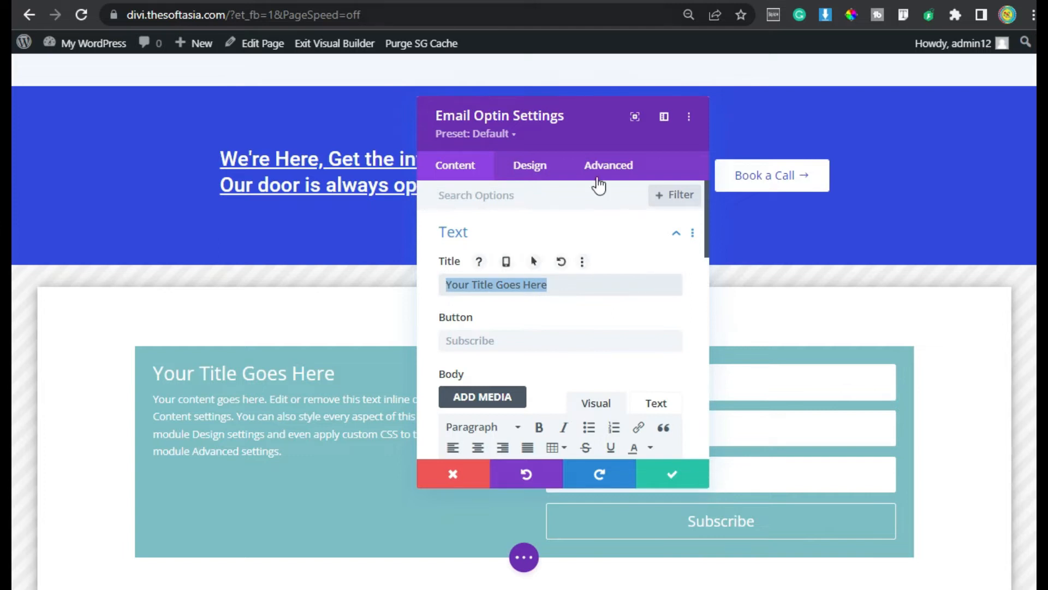
pyautogui.write('Subscribe')
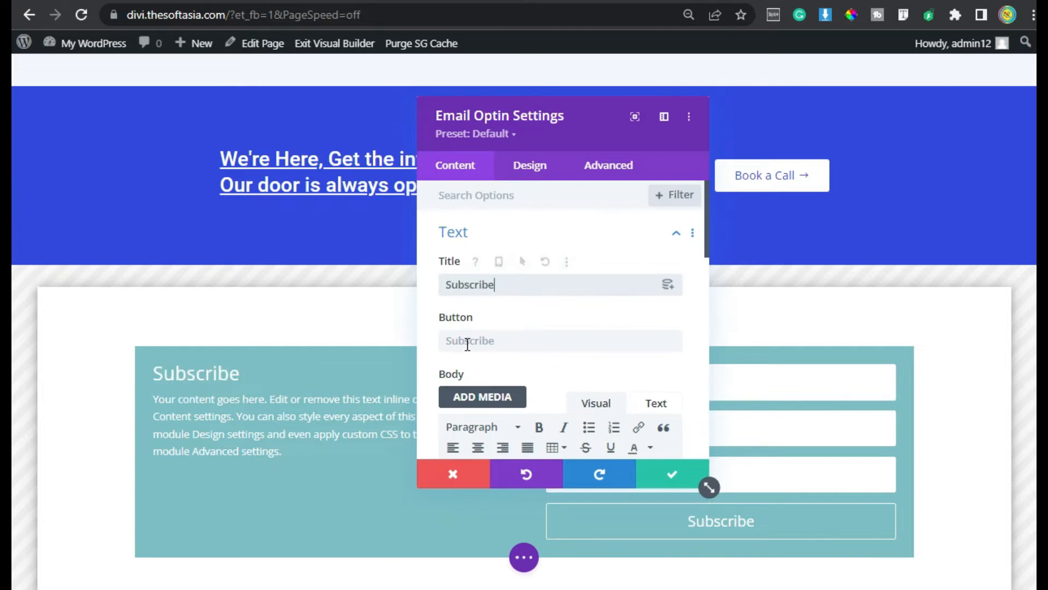
pyautogui.scroll(-2, 460, 348)
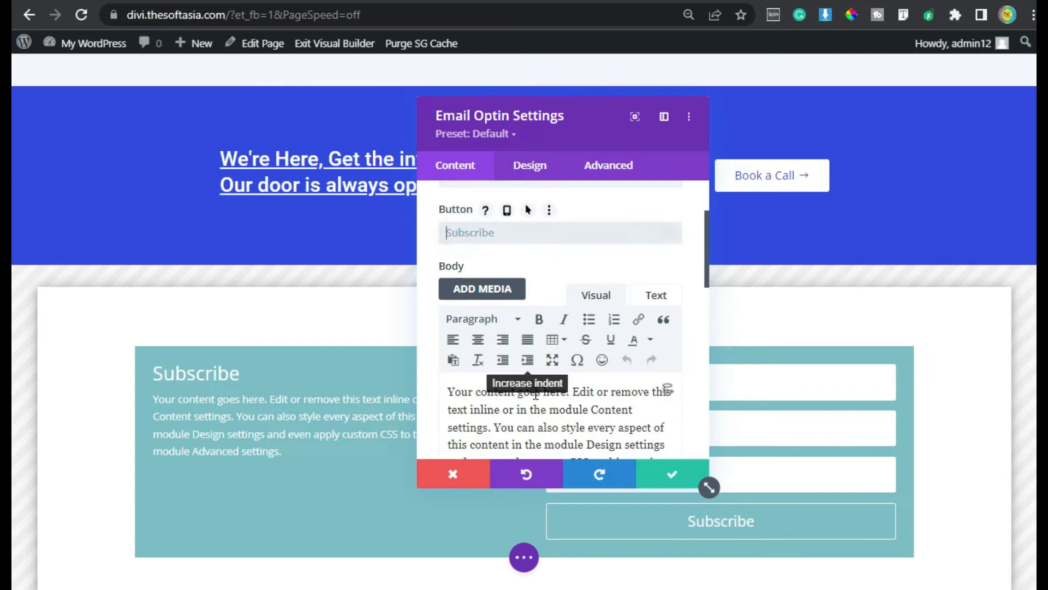
pyautogui.scroll(-4, 524, 377)
pyautogui.scroll(2, 536, 337)
pyautogui.hotkey('ctrl', 'a')
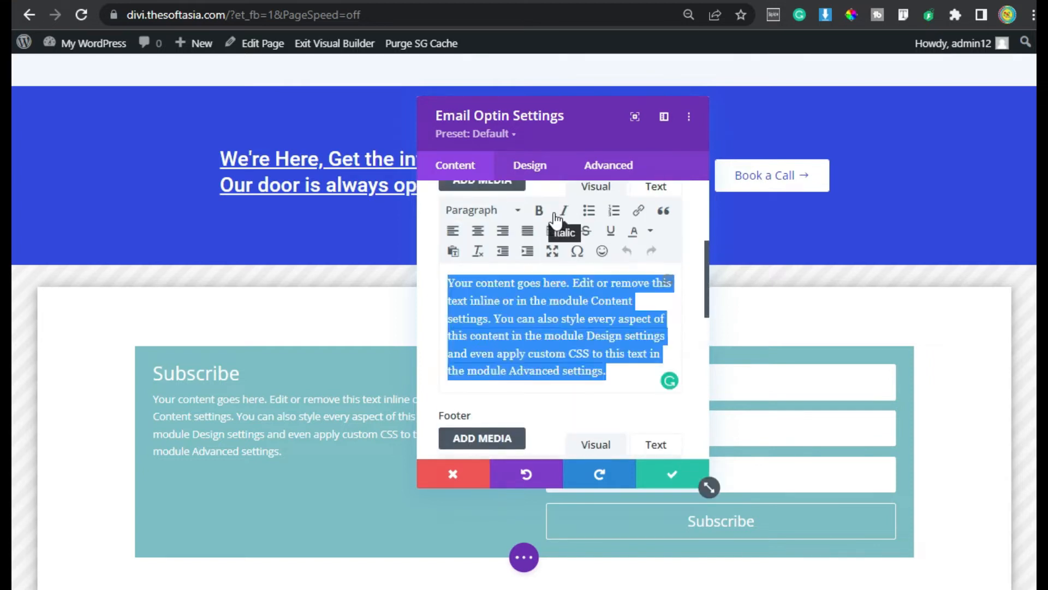
pyautogui.write('Each month we send out a roundup email newsletter with the latest tutorials, product updates, helpful resources, and any other industry or personal news. Occasionally we send an extra separate email here and there if we just can’t wait! So that’s what you will get if you subscribe, and you can always unsubscribe at any time if you just can’t take it anymore')
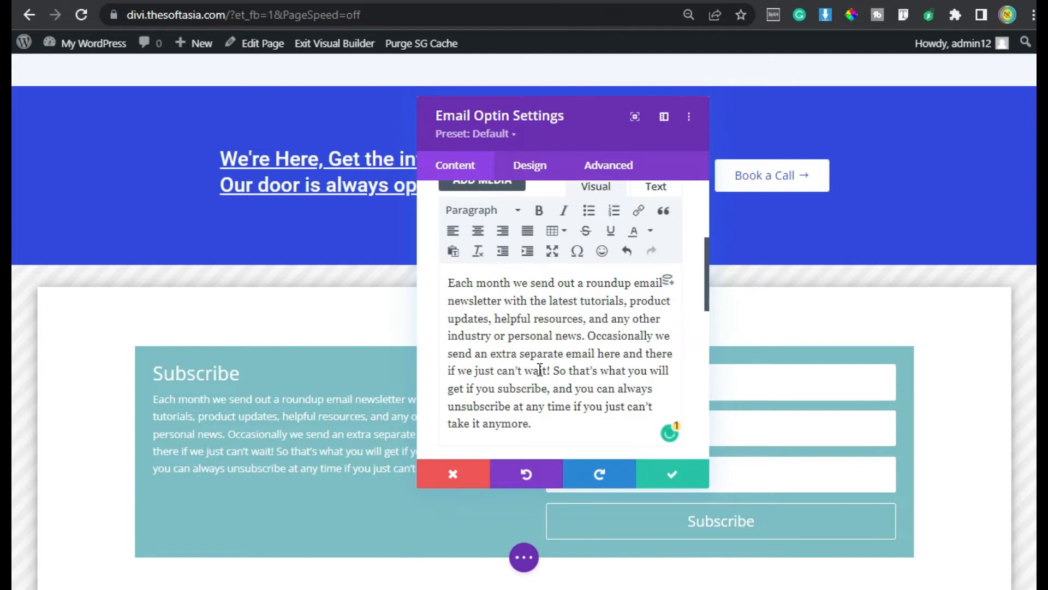
pyautogui.scroll(-8, 533, 318)
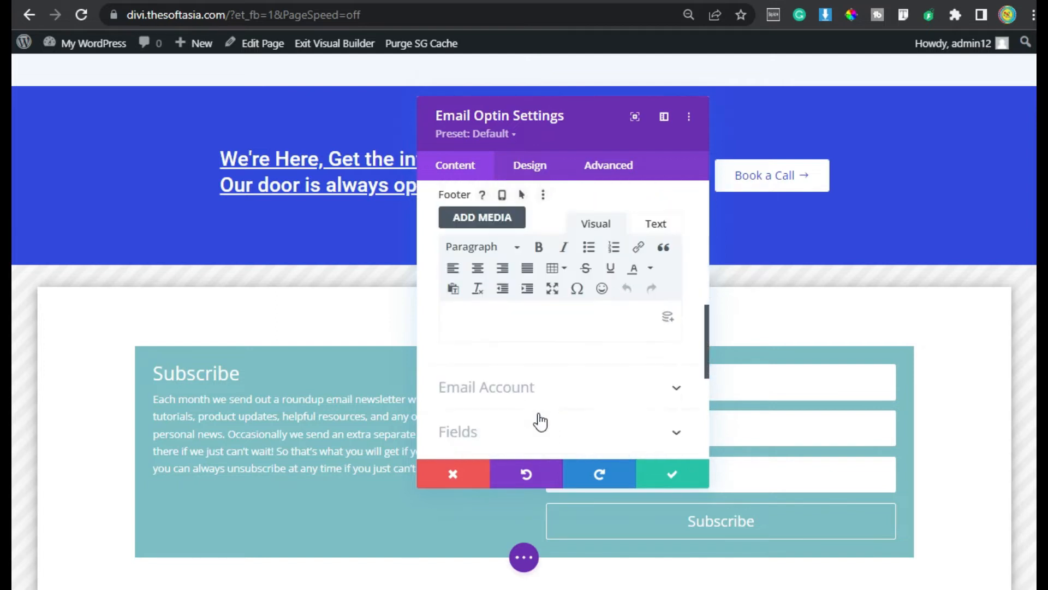
pyautogui.click(523, 229)
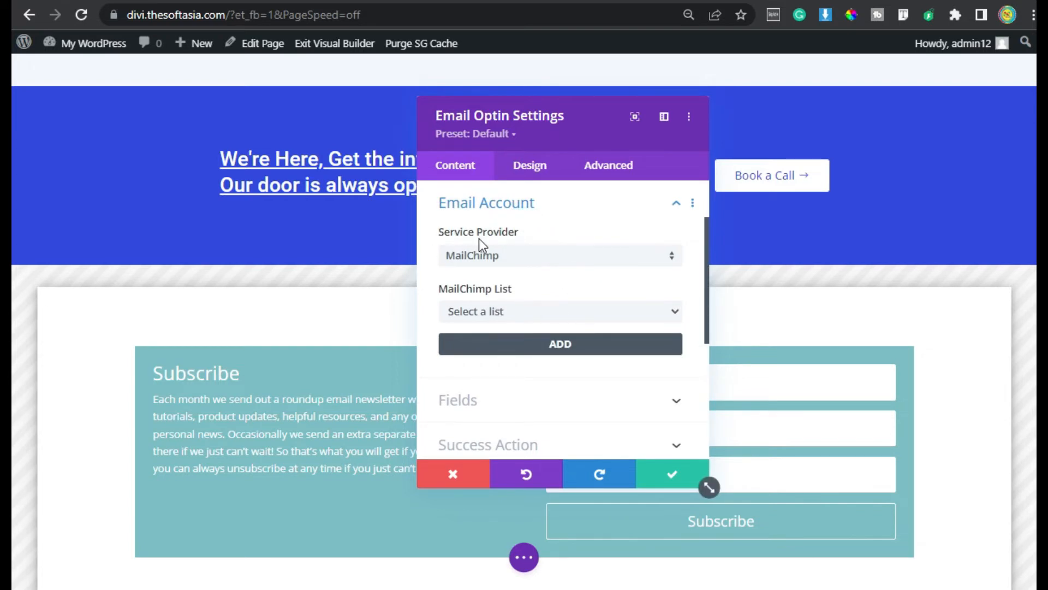
# Choose MailChimp as the optin's email service provider
pyautogui.click(575, 257)
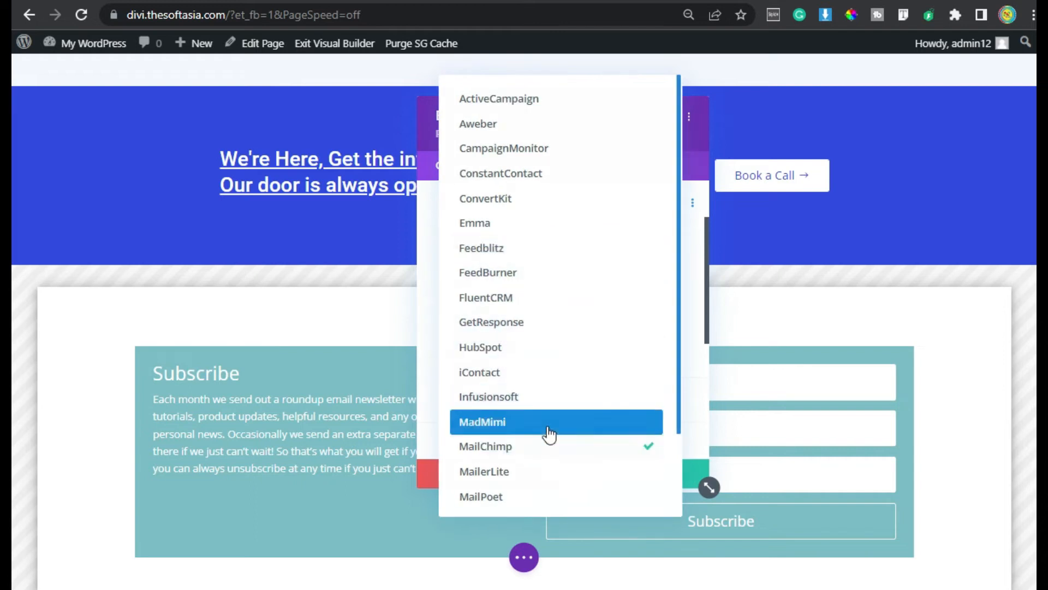
pyautogui.scroll(-2, 548, 426)
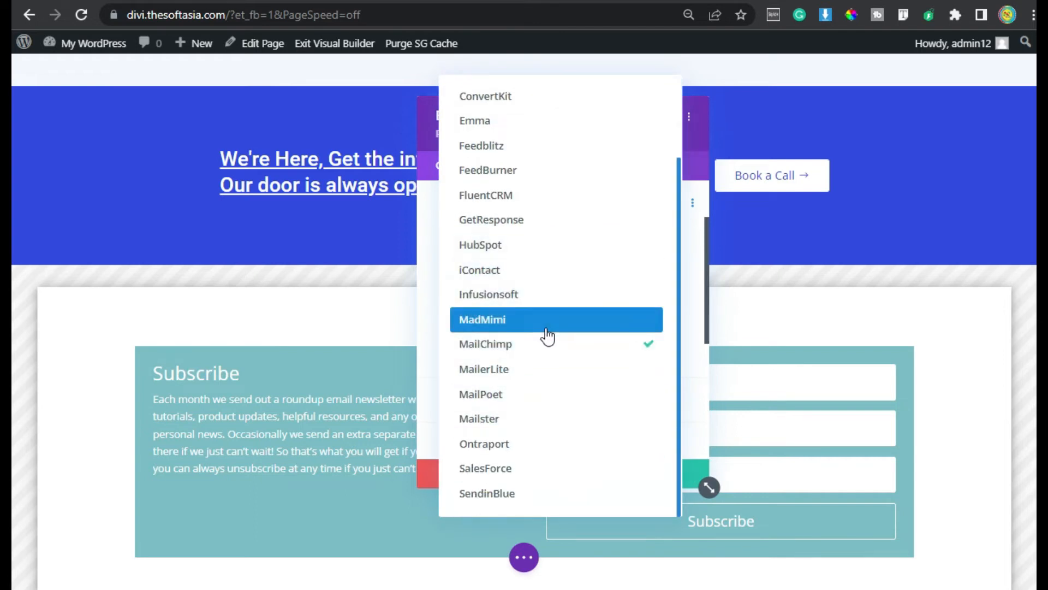
pyautogui.scroll(1, 585, 454)
pyautogui.scroll(2, 586, 454)
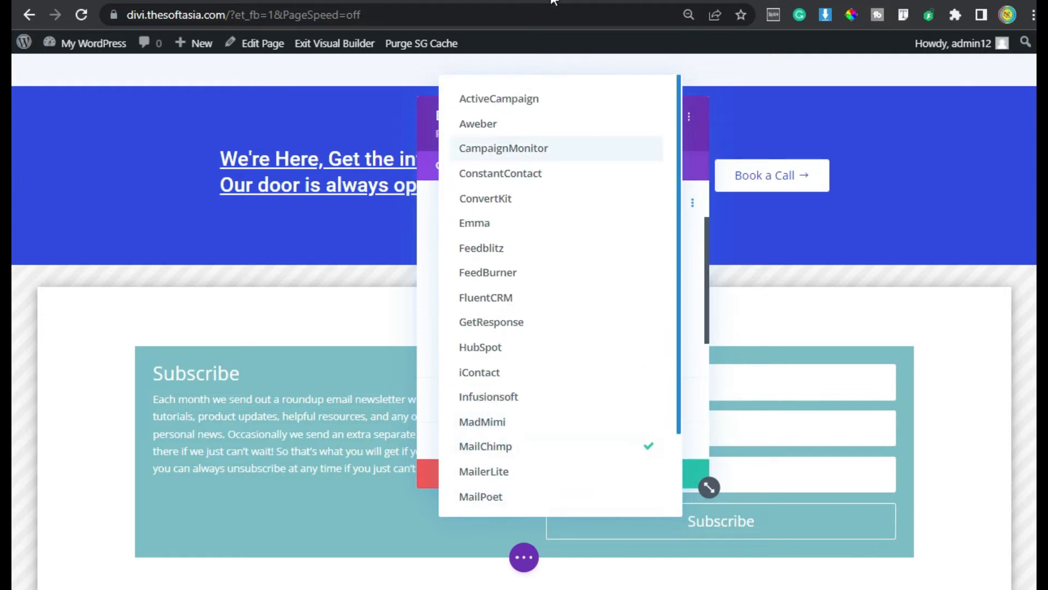
pyautogui.click(571, 453)
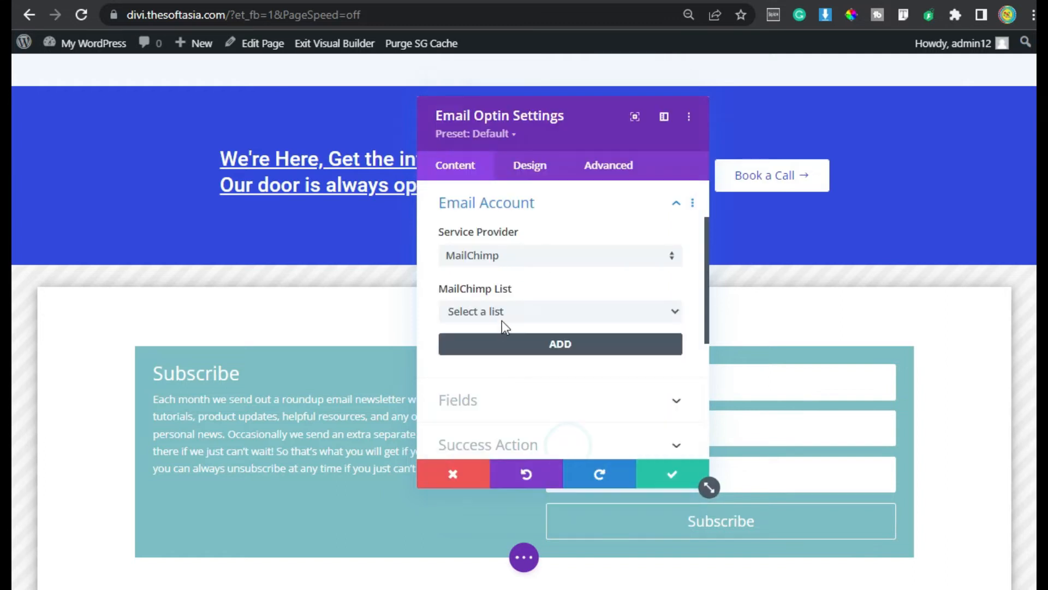
# Add a new MailChimp account named 'Soft Asia' and paste its API key
pyautogui.click(543, 349)
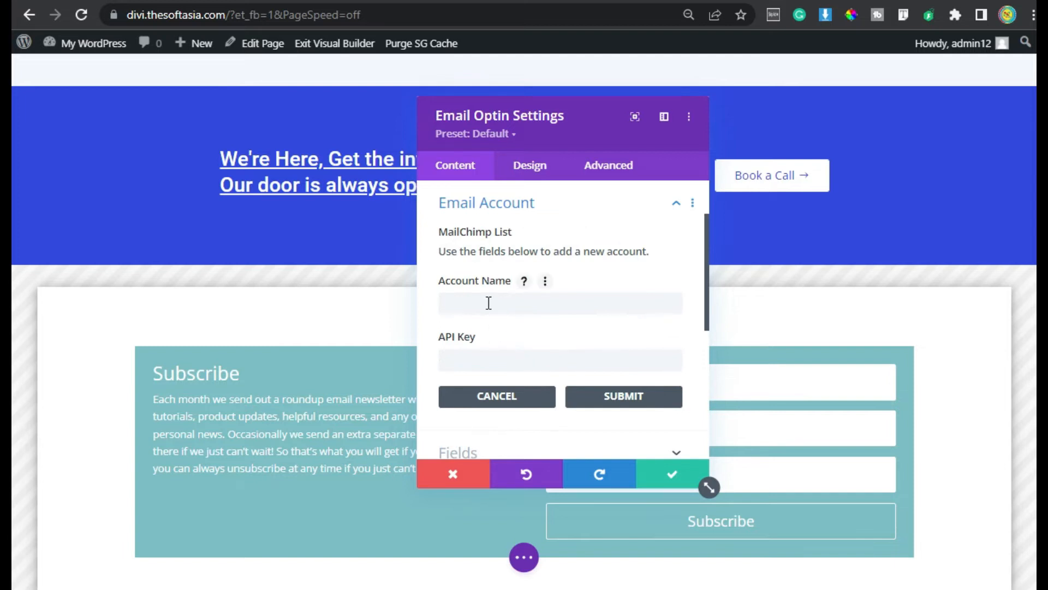
pyautogui.click(517, 306)
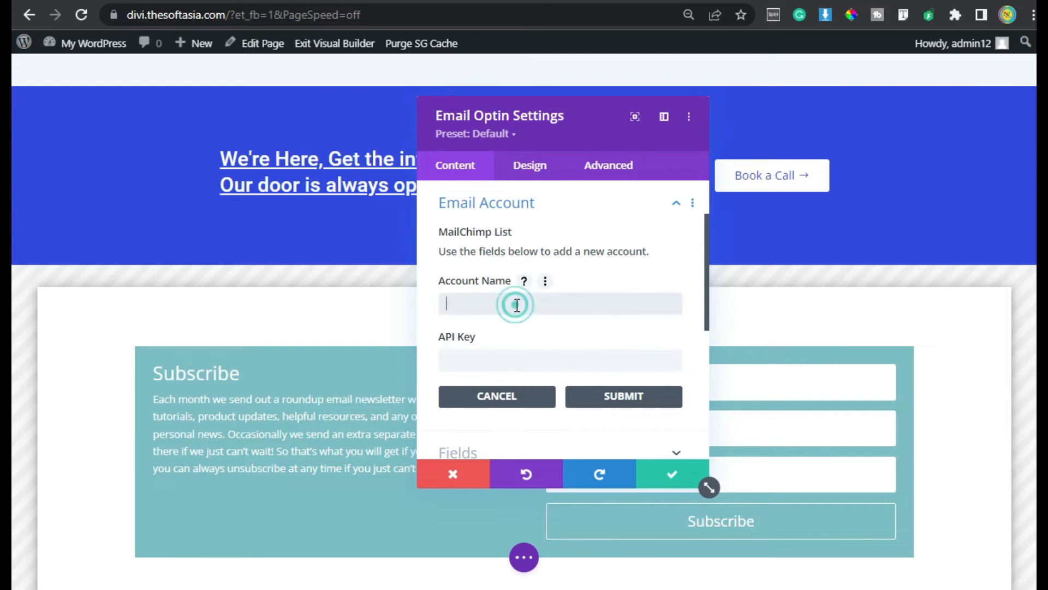
pyautogui.write('Soft Asia')
pyautogui.click(531, 362)
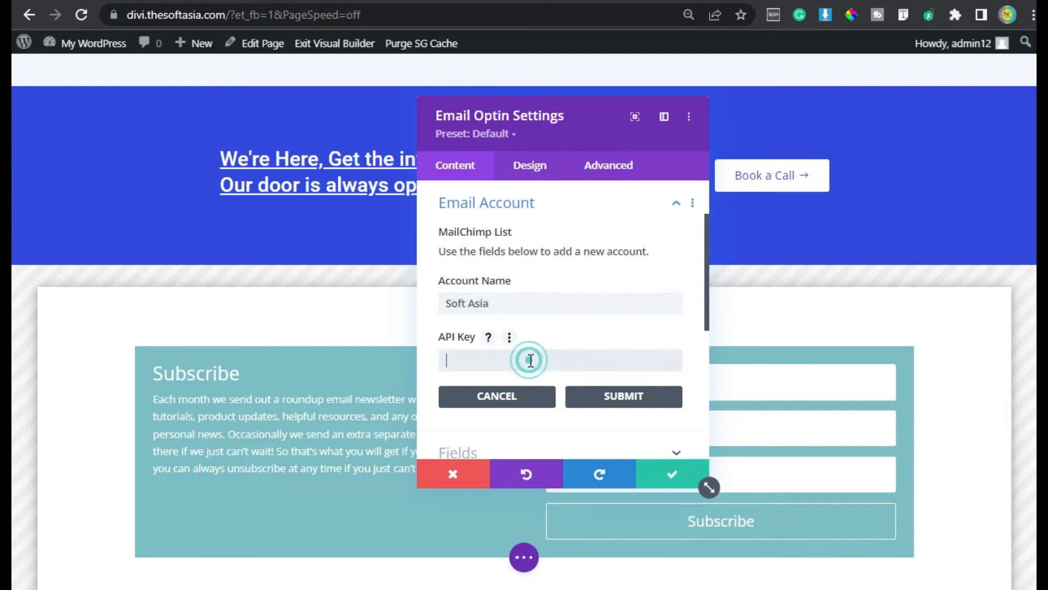
pyautogui.hotkey('ctrl', 'v')
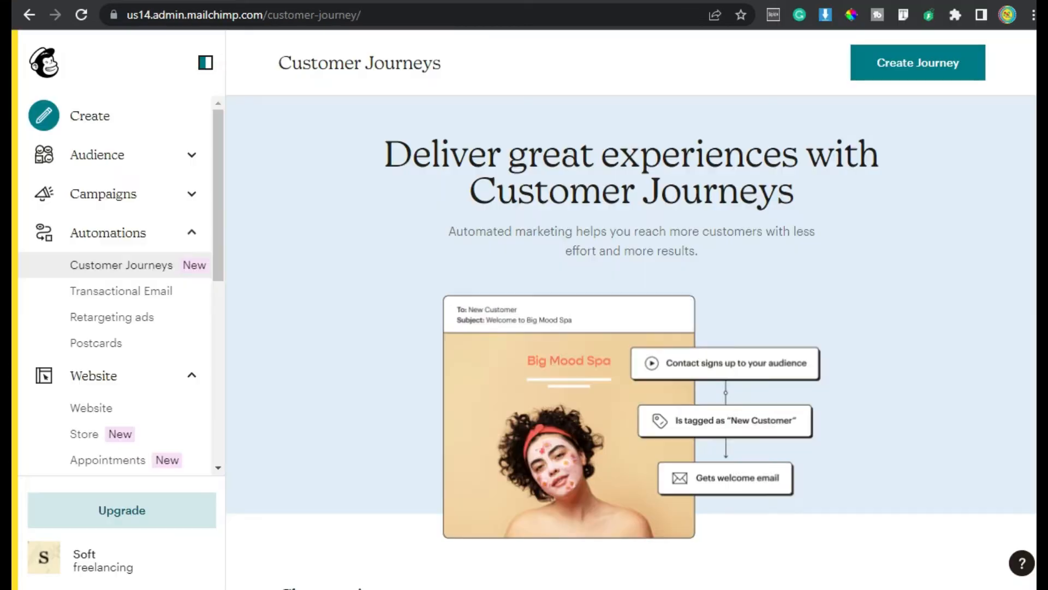
# Copy the existing API key from Mailchimp's Account & billing > Extras > API keys page
pyautogui.click(43, 568)
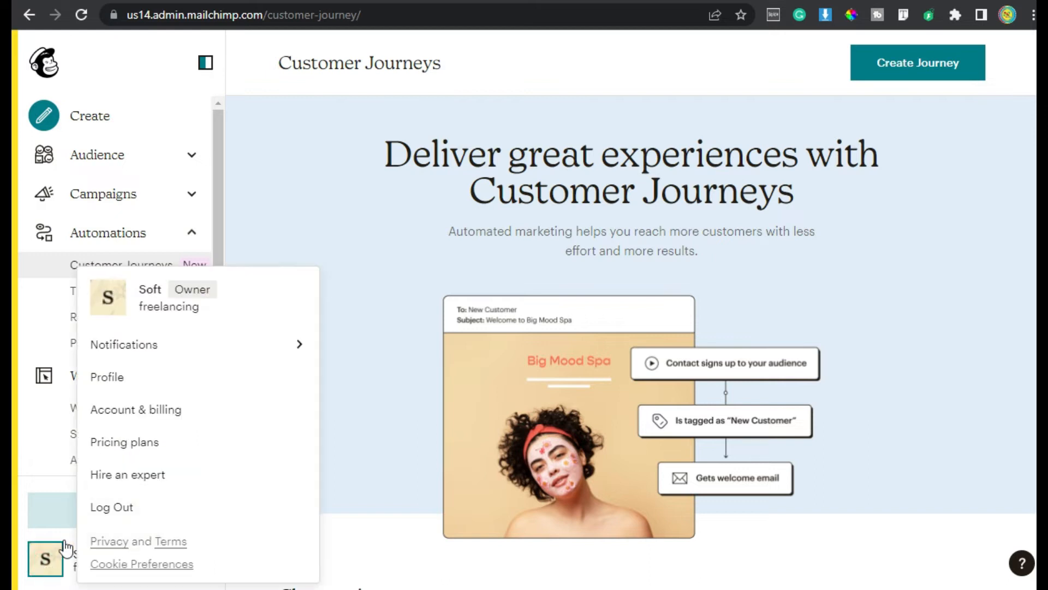
pyautogui.click(174, 419)
pyautogui.click(542, 173)
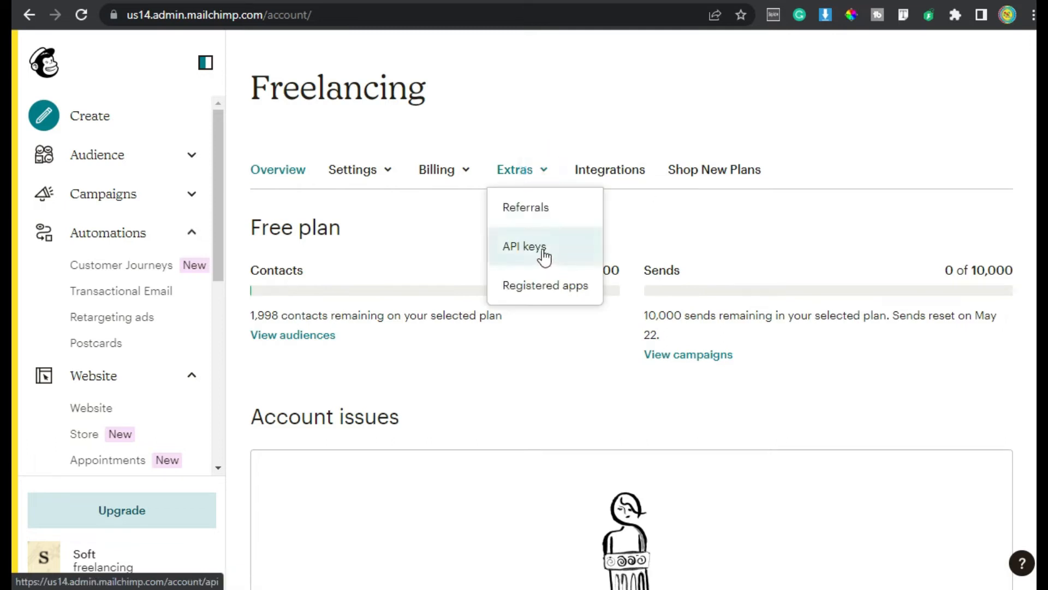
pyautogui.click(543, 250)
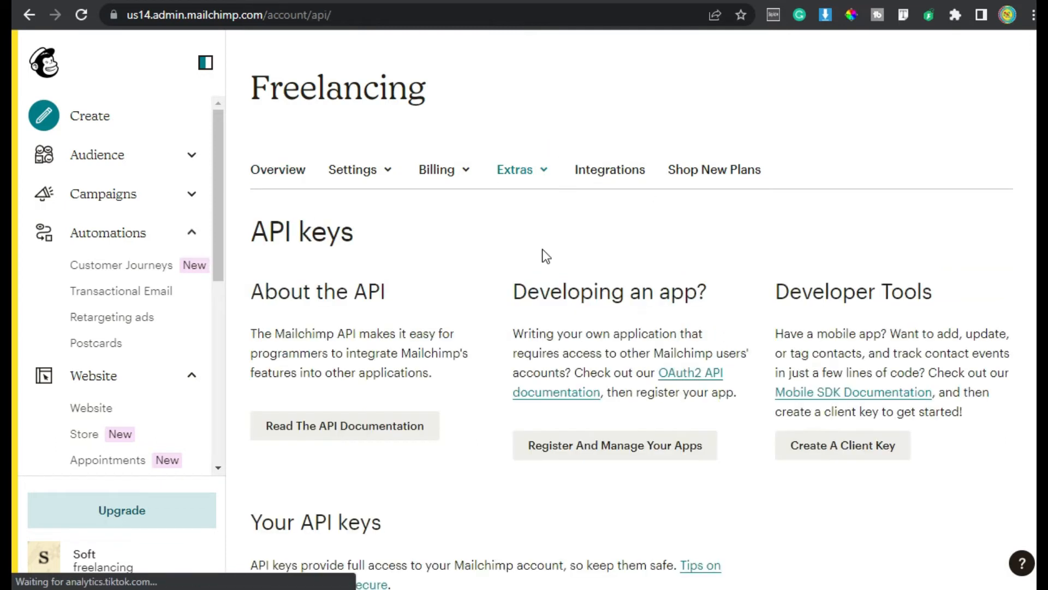
pyautogui.scroll(-8, 542, 249)
pyautogui.click(754, 234)
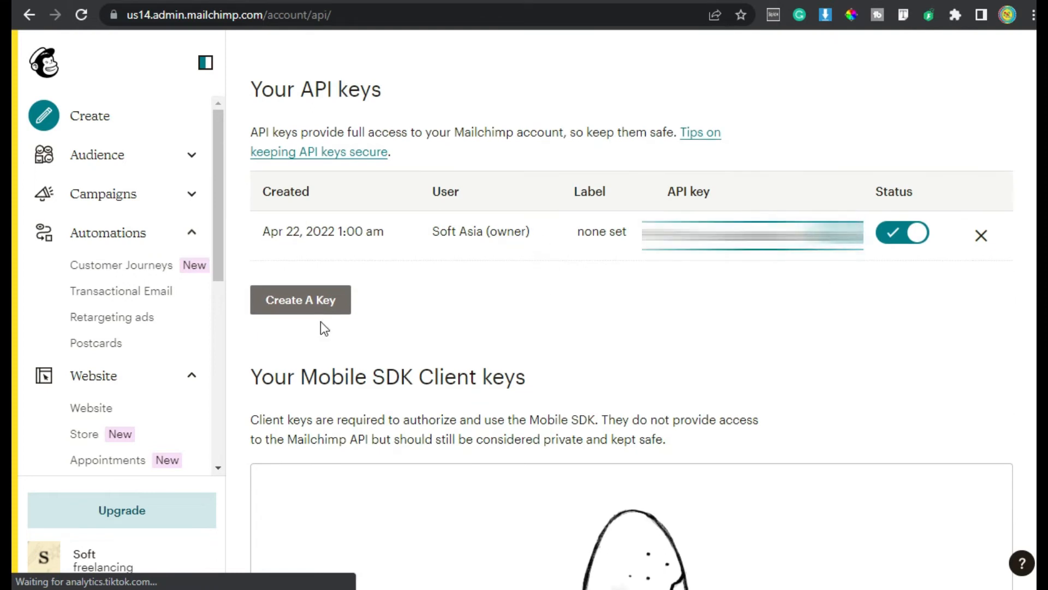
pyautogui.click(295, 311)
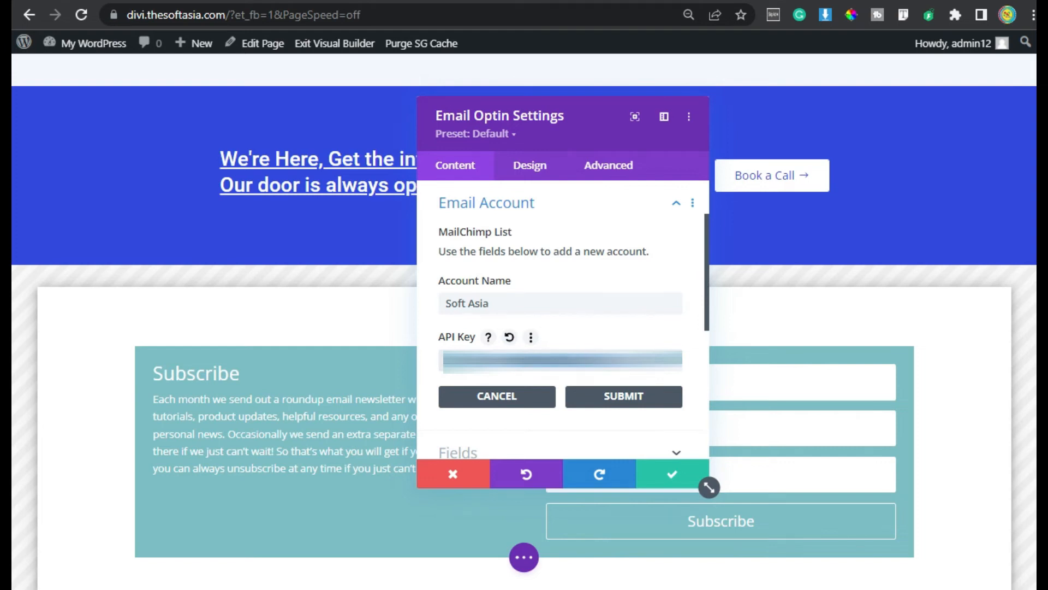
# Save the MailChimp account, link the form to the Freelancing list, and open Fields
pyautogui.click(607, 397)
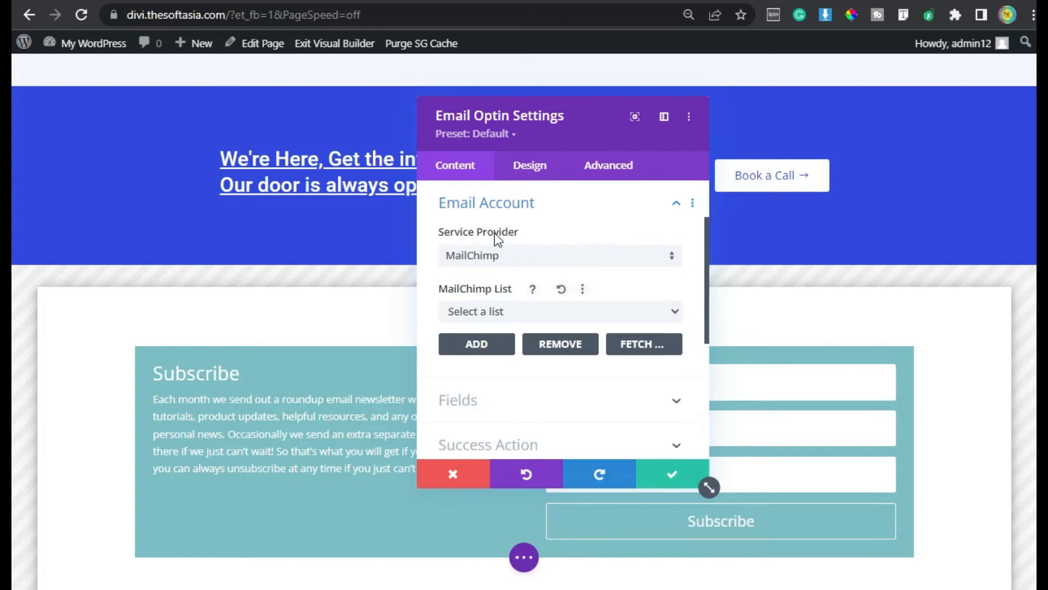
pyautogui.click(526, 313)
pyautogui.click(527, 362)
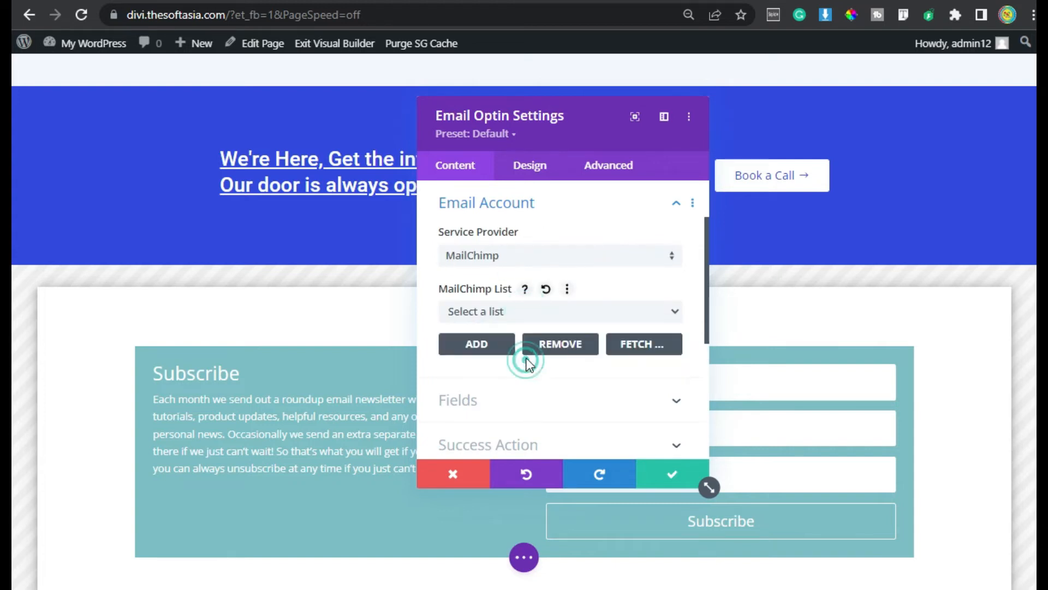
pyautogui.scroll(-2, 503, 294)
pyautogui.click(503, 295)
pyautogui.moveTo(565, 109); pyautogui.dragTo(328, 94)
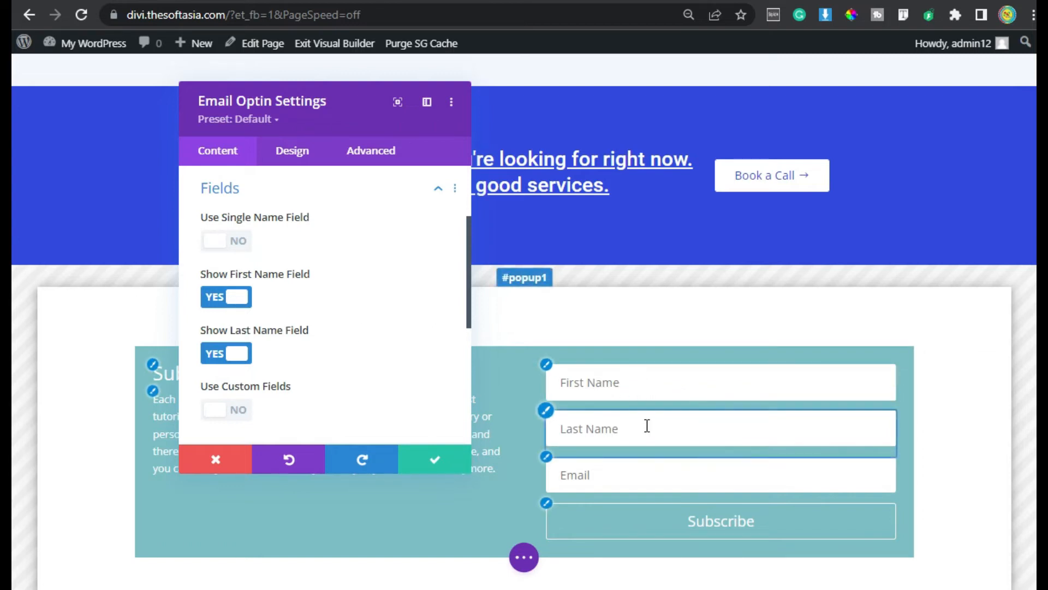
# Use a single Name field and display the success message 'Subscribed' after signup
pyautogui.click(219, 241)
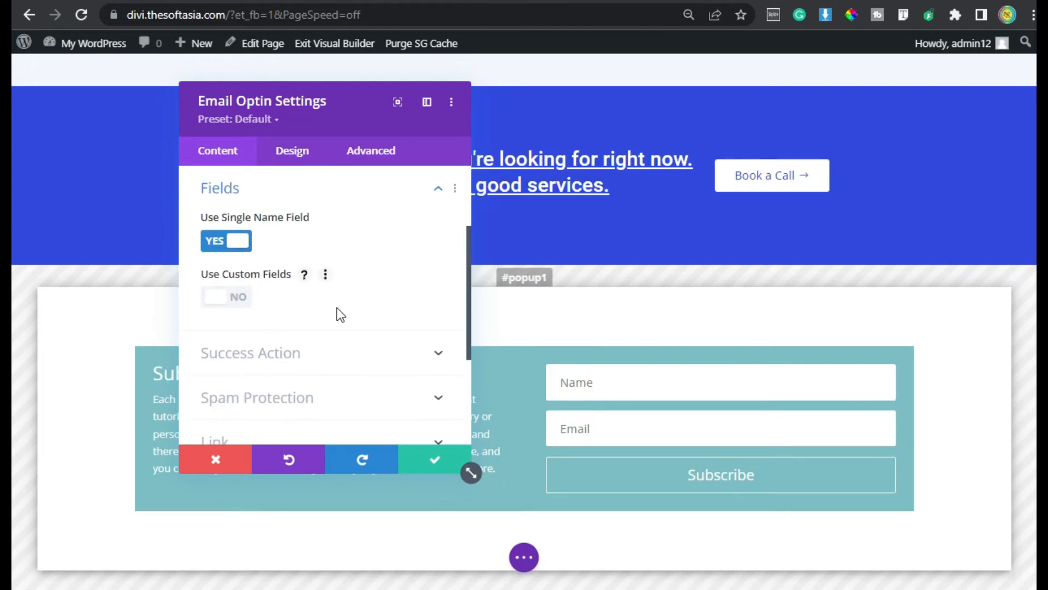
pyautogui.scroll(-2, 336, 307)
pyautogui.click(289, 248)
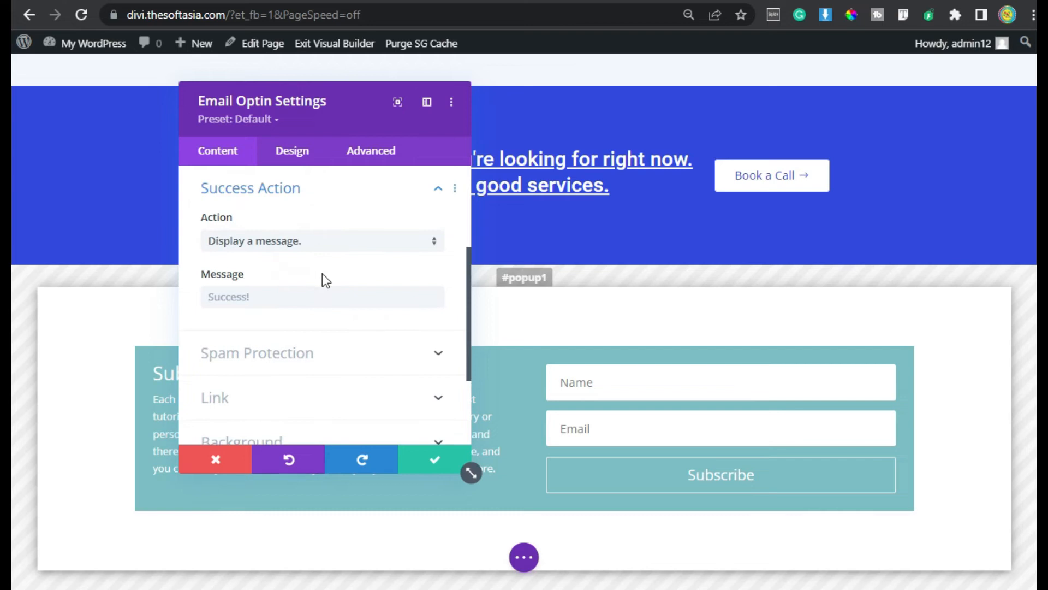
pyautogui.click(434, 241)
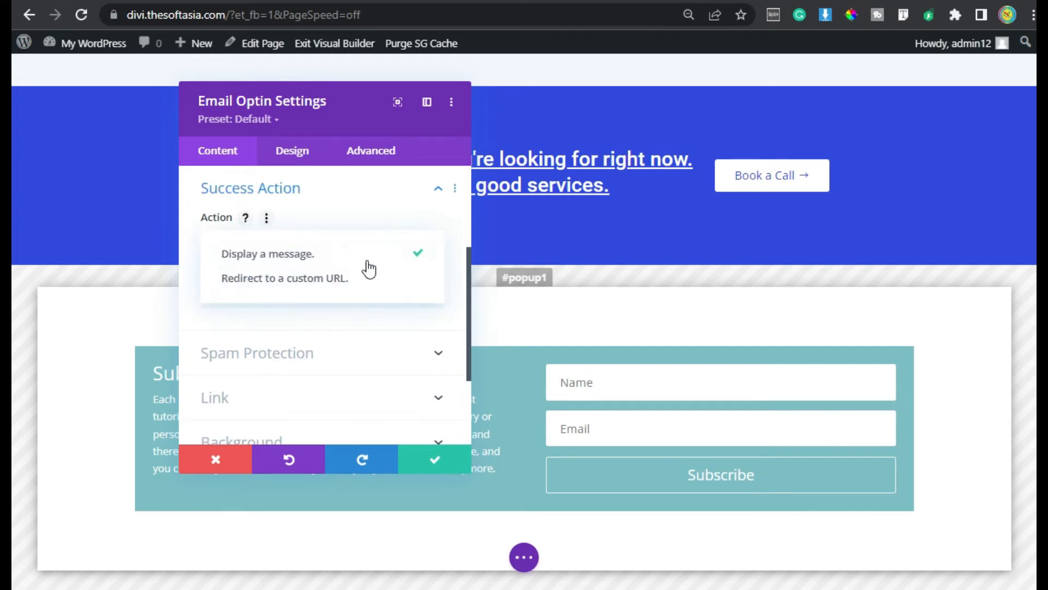
pyautogui.click(362, 254)
pyautogui.click(293, 299)
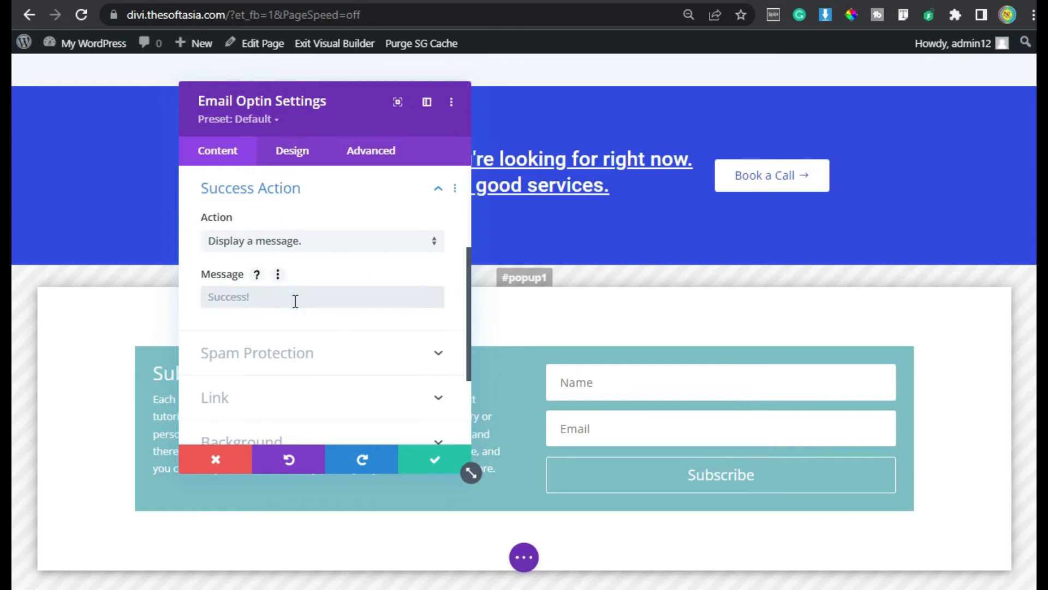
pyautogui.write('Sub')
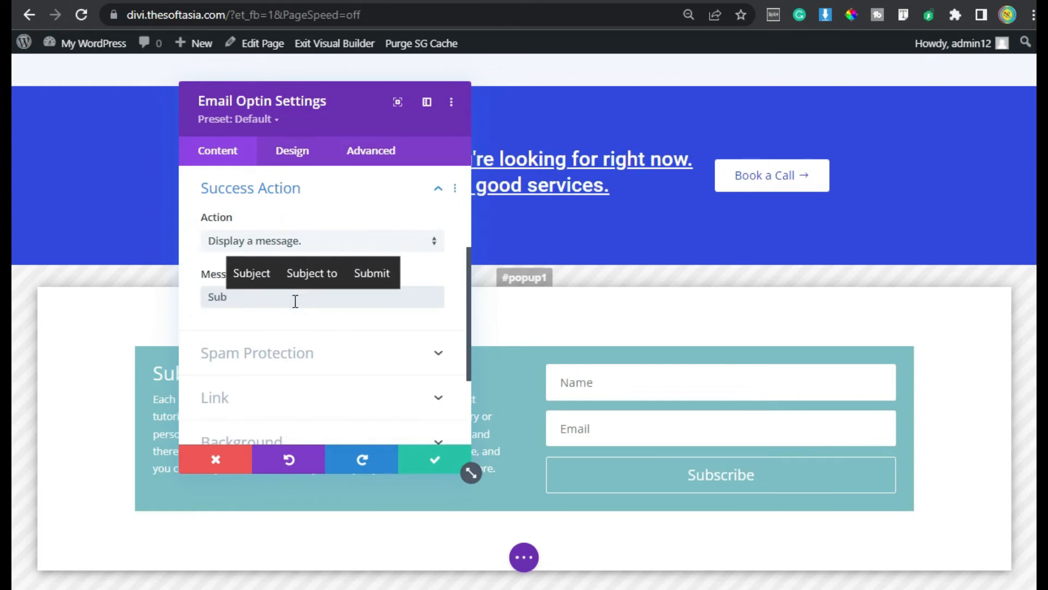
pyautogui.write('scribed')
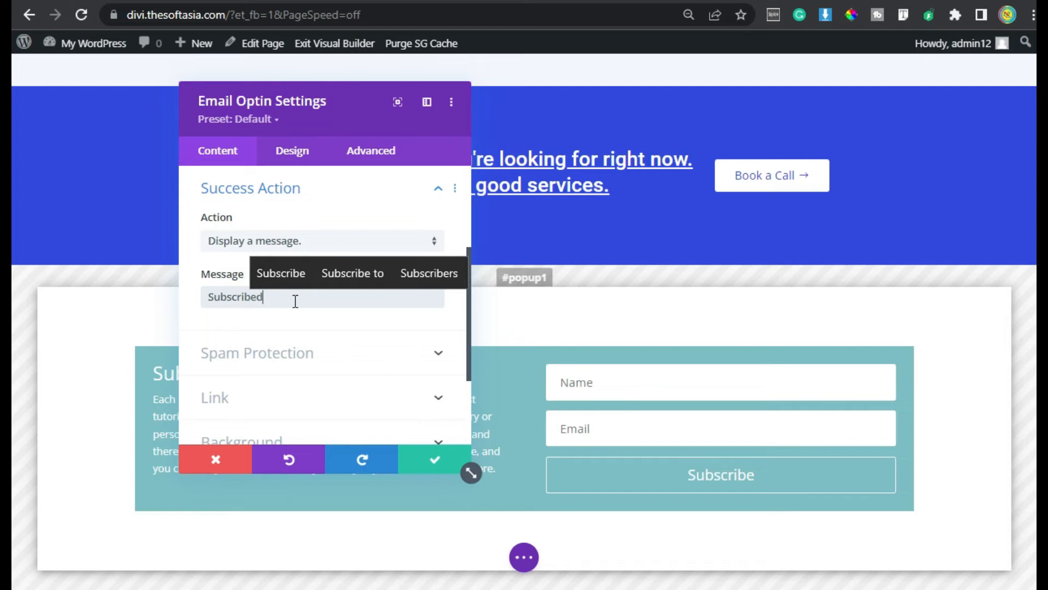
pyautogui.click(362, 365)
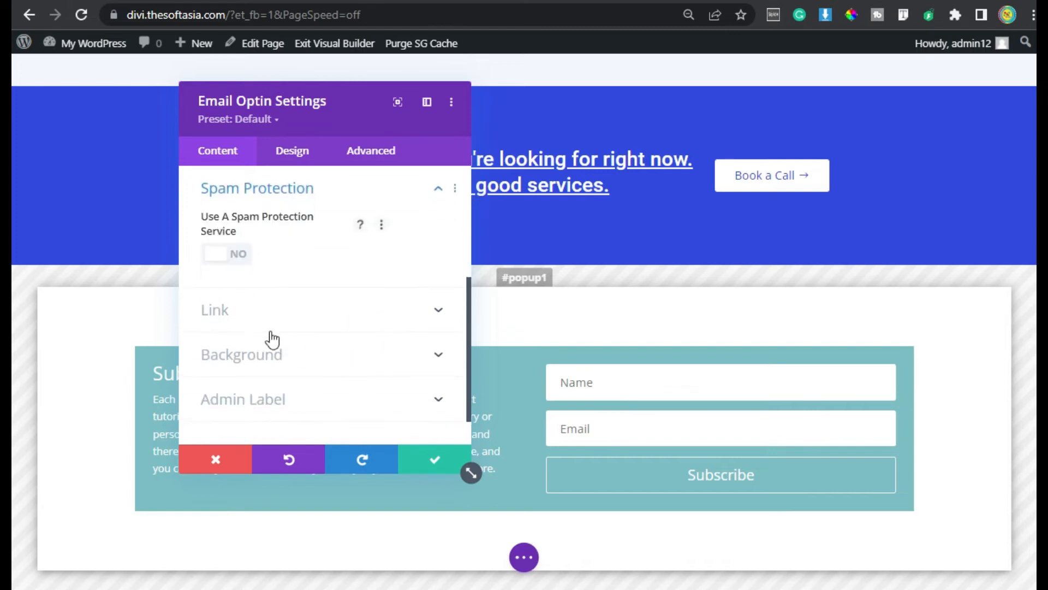
# Change the optin form background to the blue global colour
pyautogui.click(373, 376)
pyautogui.scroll(-2, 369, 375)
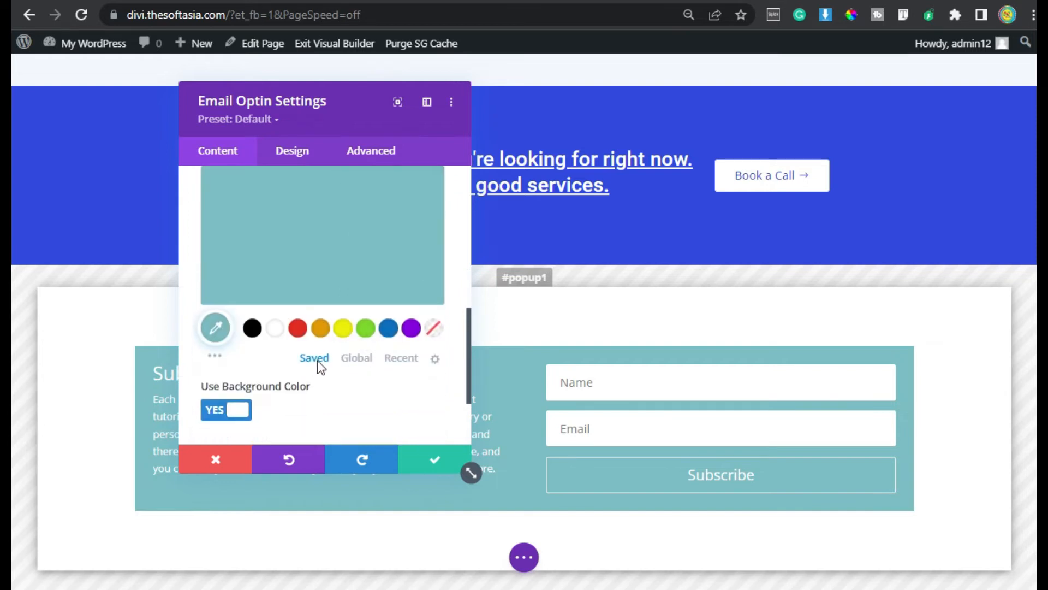
pyautogui.click(359, 358)
pyautogui.click(274, 329)
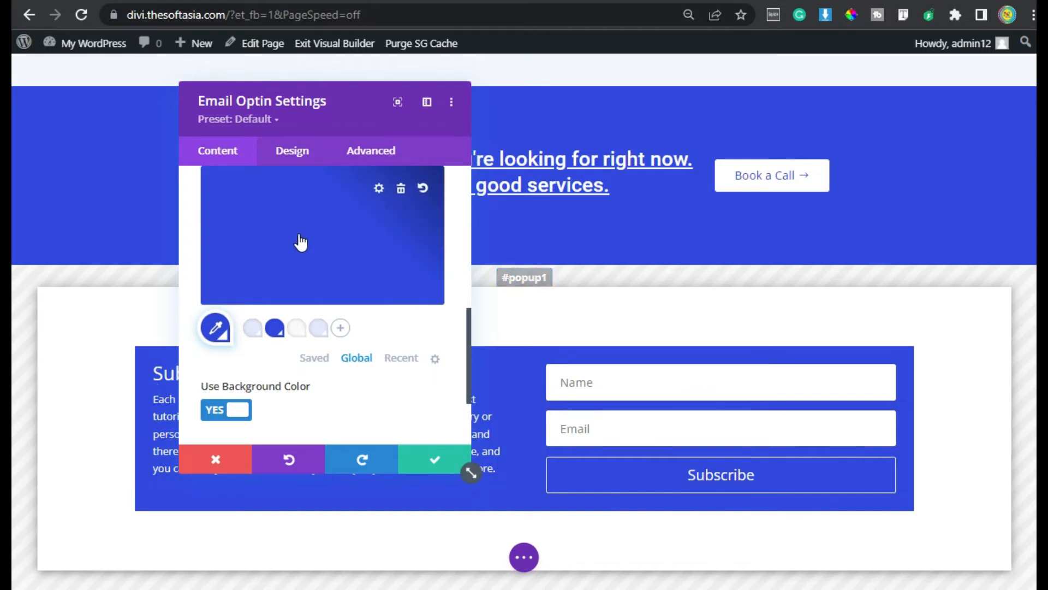
# In Design, keep the body-left, form-right layout and the Name field at full width
pyautogui.click(299, 156)
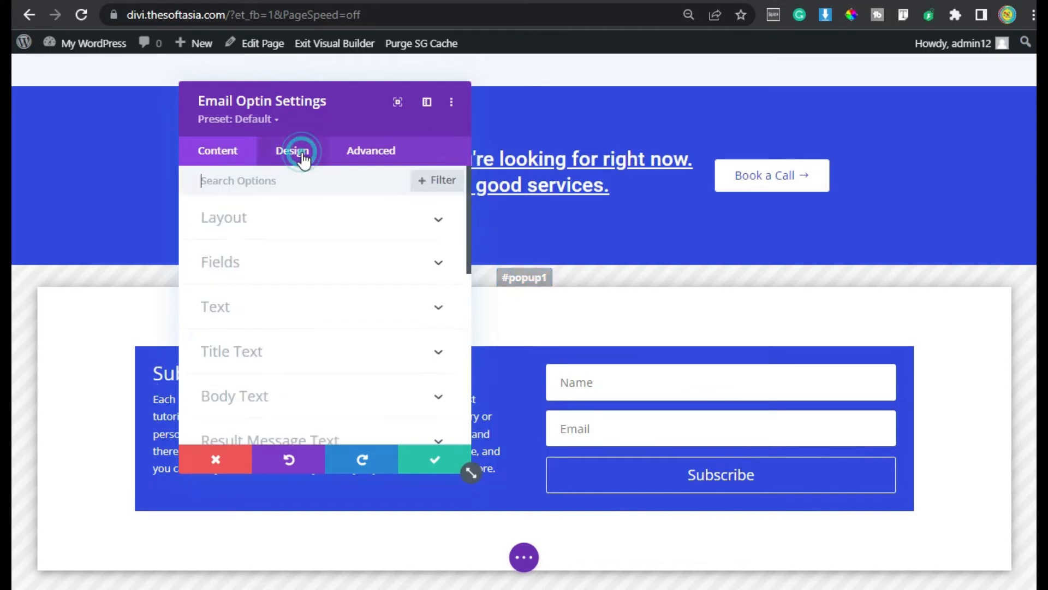
pyautogui.click(275, 224)
pyautogui.click(286, 272)
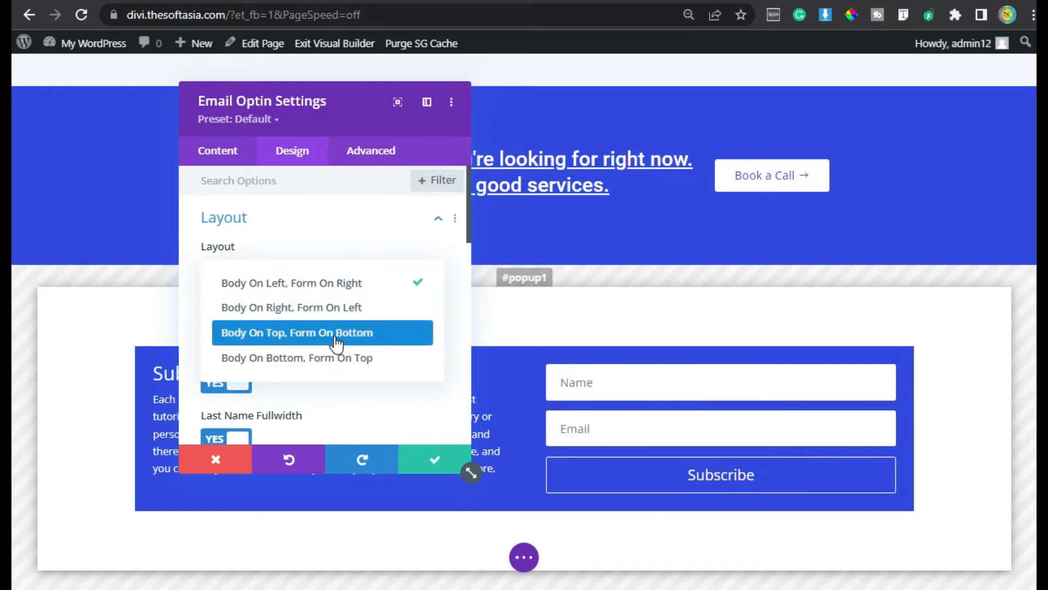
pyautogui.click(385, 284)
pyautogui.scroll(-4, 301, 335)
pyautogui.scroll(4, 314, 335)
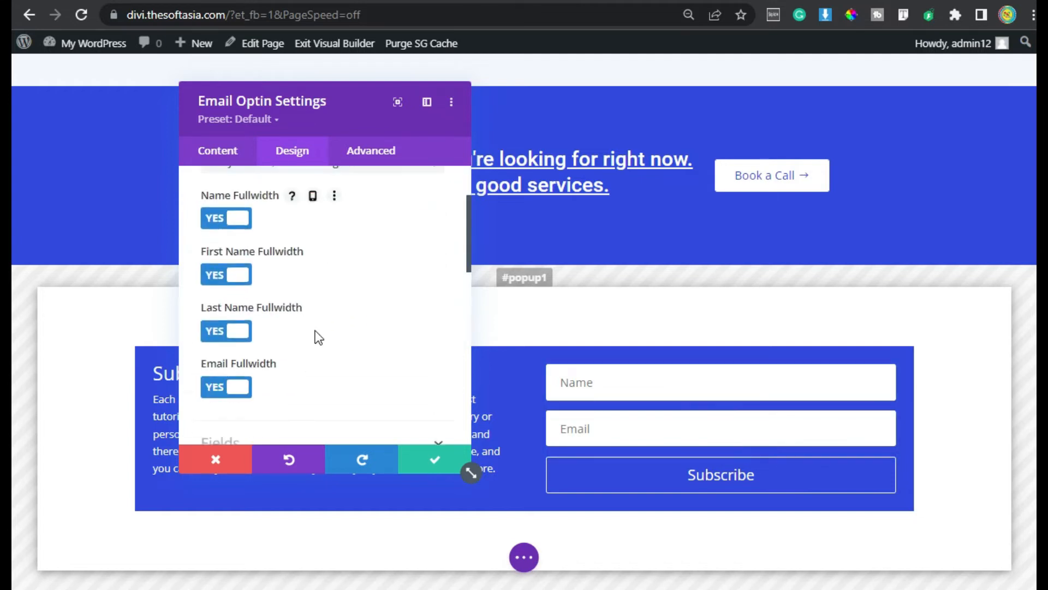
pyautogui.scroll(-2, 321, 357)
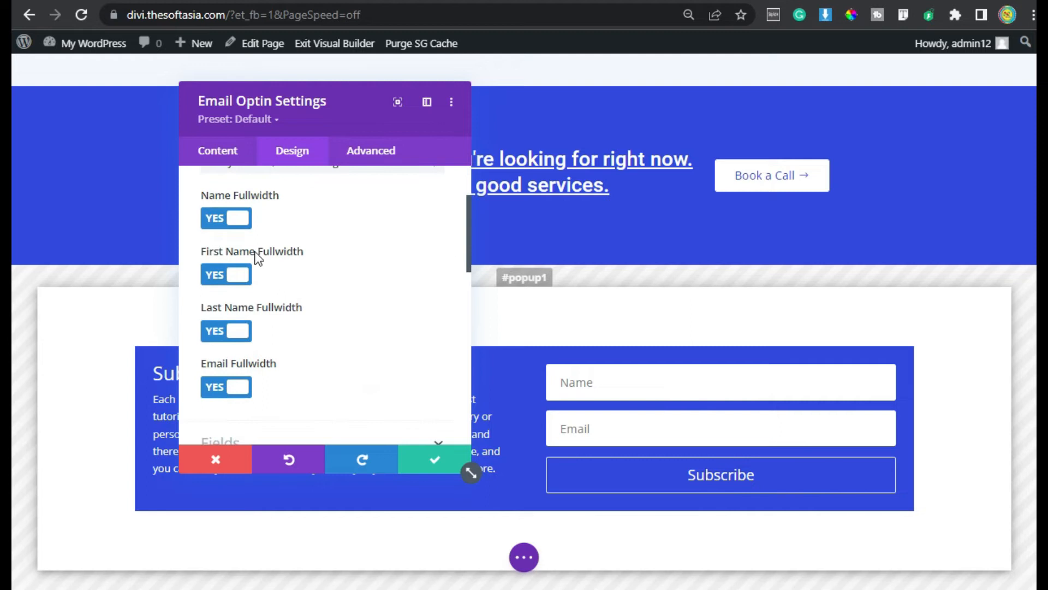
pyautogui.click(238, 220)
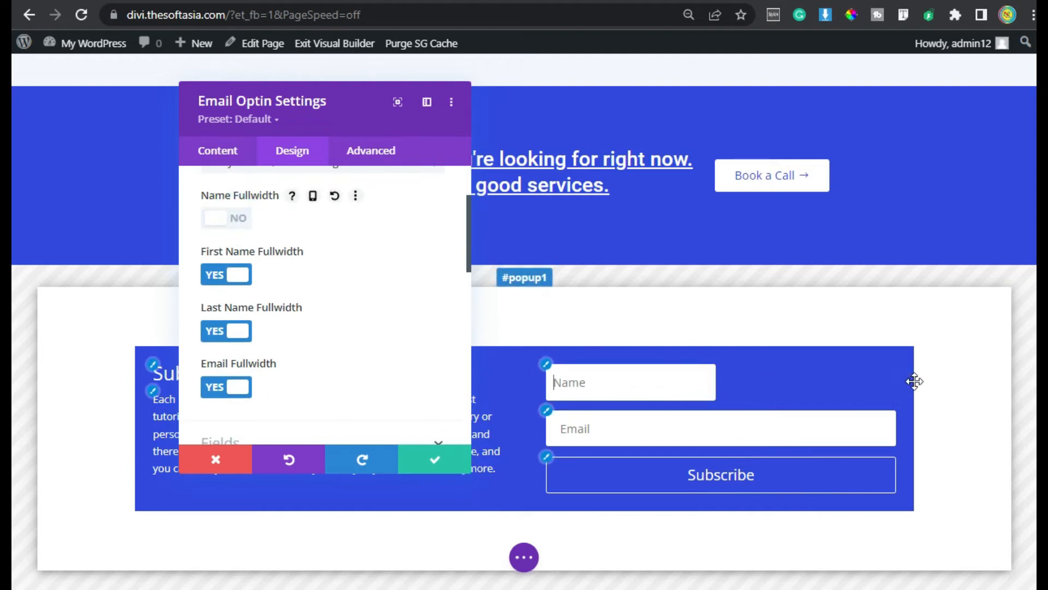
pyautogui.click(232, 218)
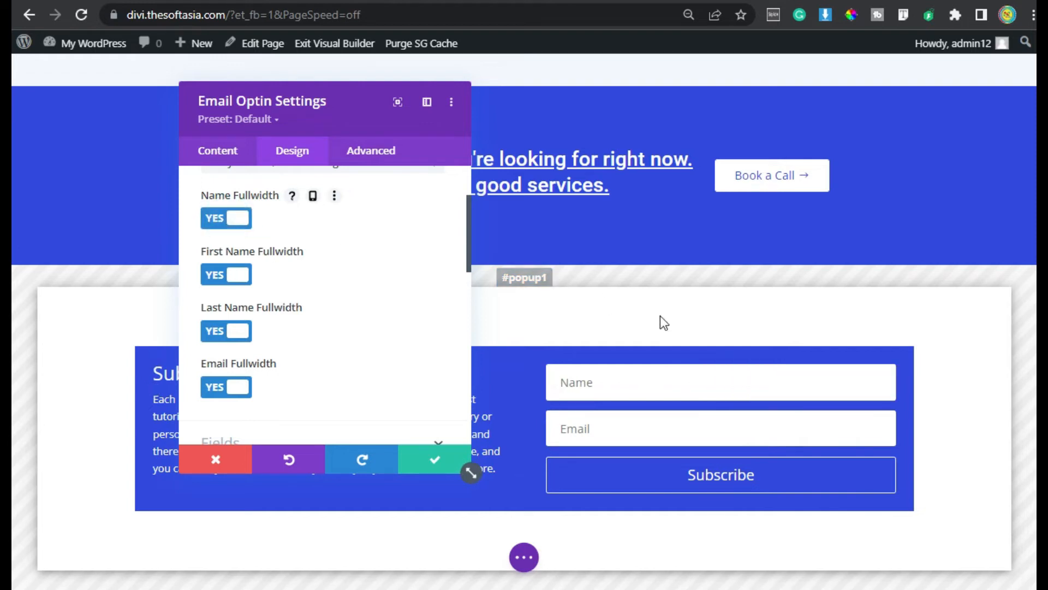
pyautogui.scroll(-2, 229, 267)
pyautogui.click(336, 347)
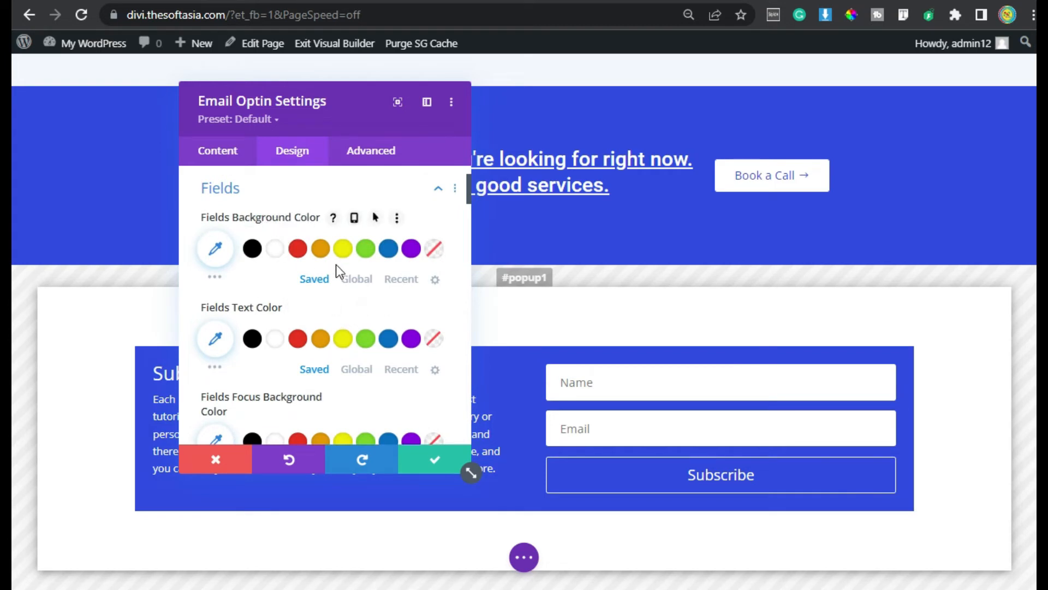
# Give the input fields a light lavender background and focused fields a light background
pyautogui.click(355, 279)
pyautogui.click(252, 250)
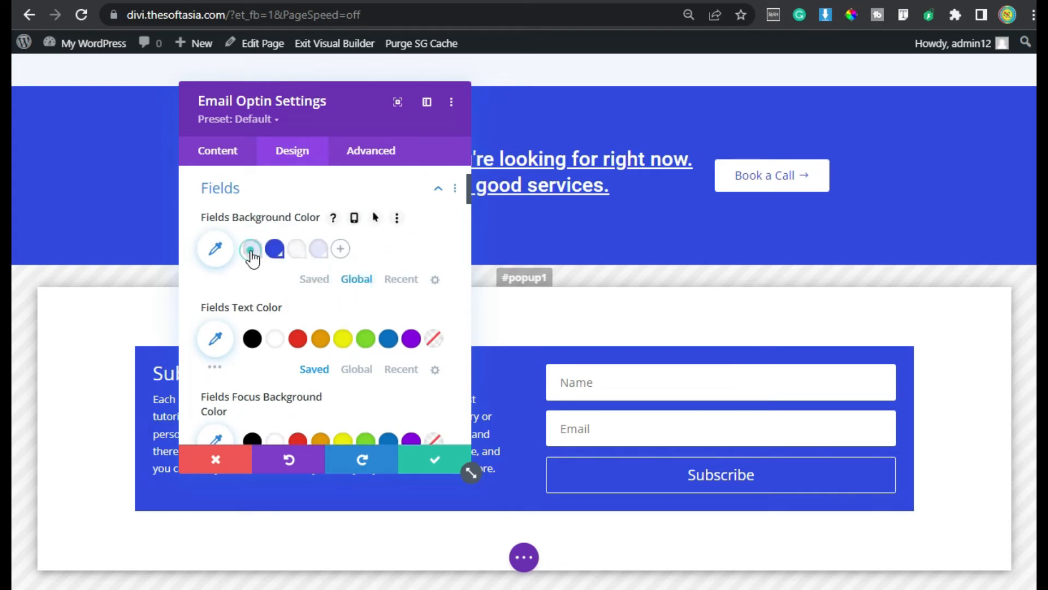
pyautogui.scroll(-2, 254, 259)
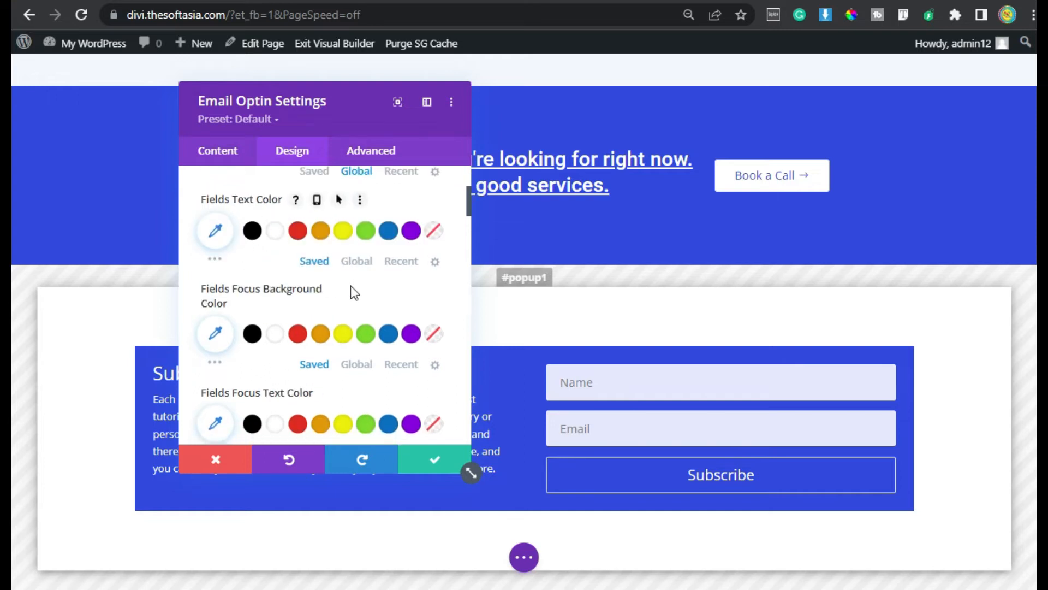
pyautogui.scroll(-2, 351, 289)
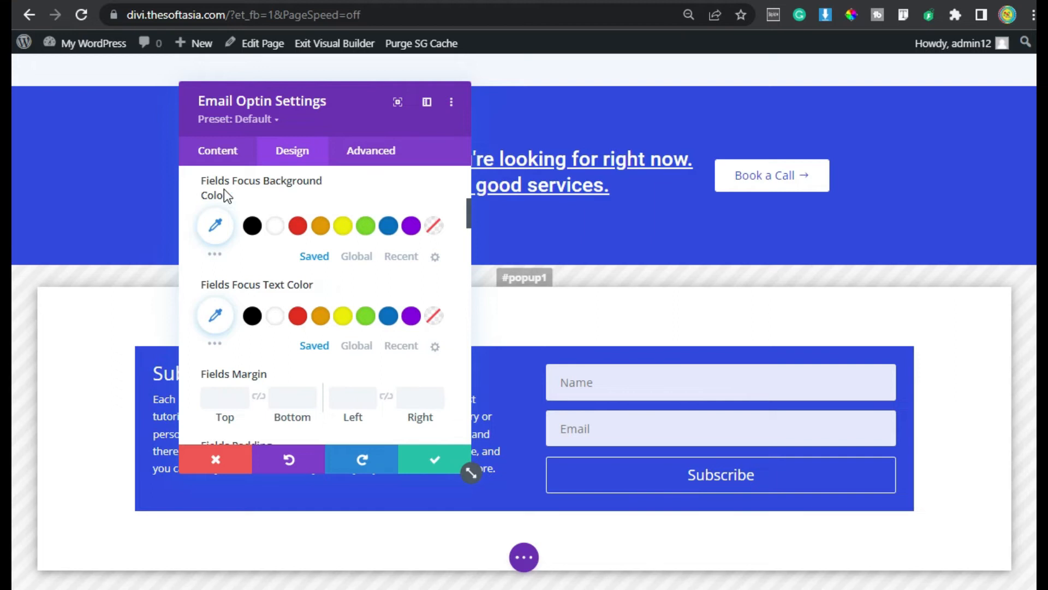
pyautogui.click(354, 258)
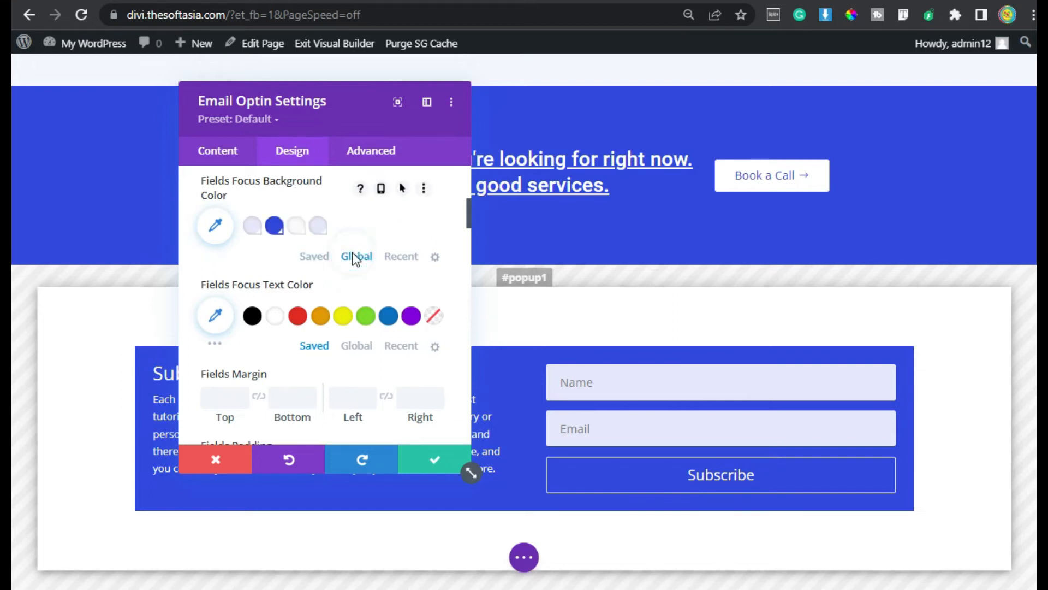
pyautogui.click(297, 225)
pyautogui.click(625, 383)
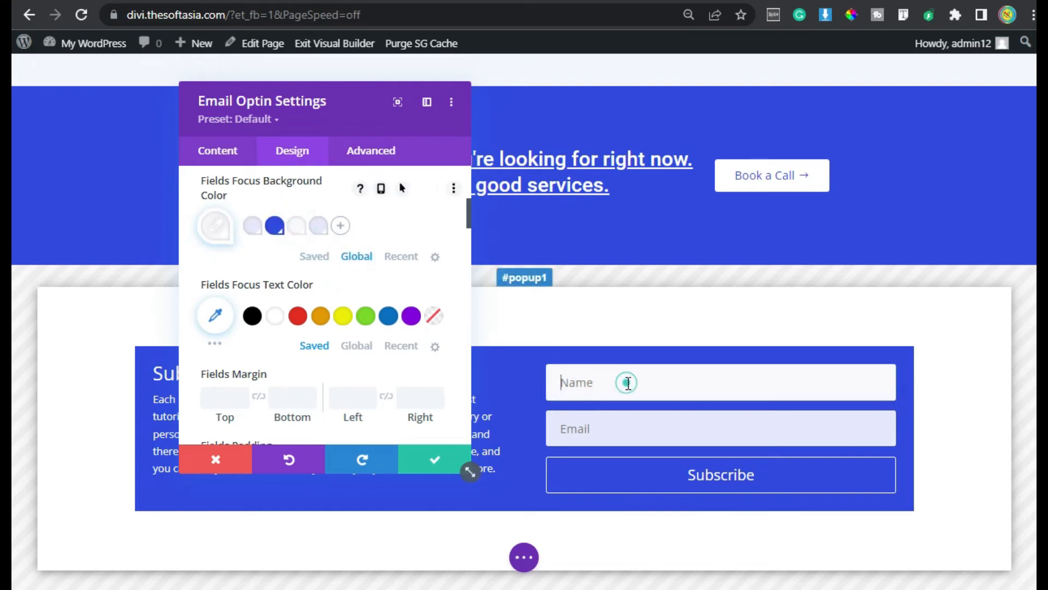
pyautogui.click(637, 426)
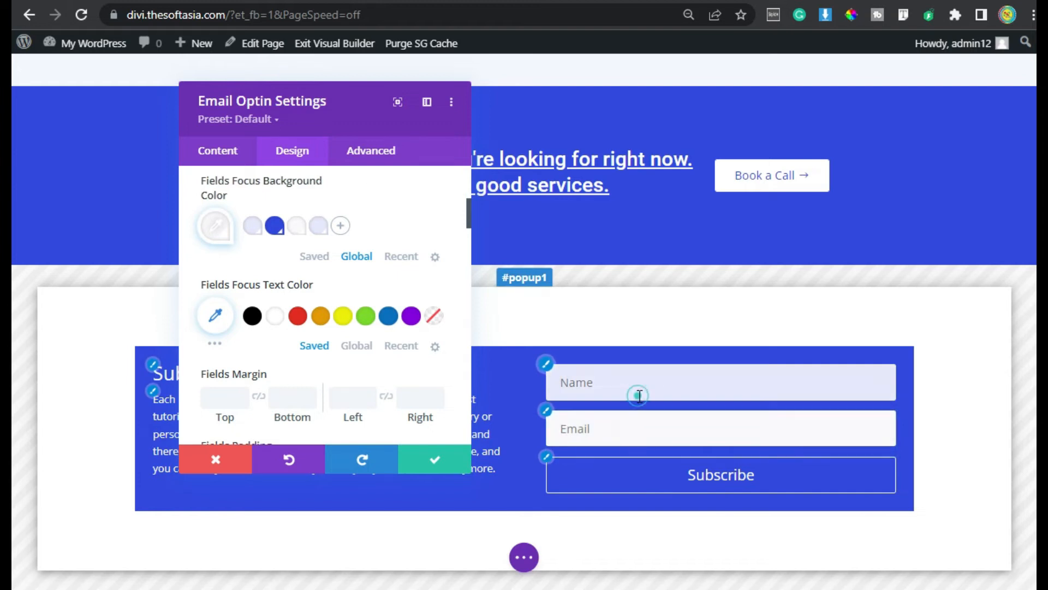
pyautogui.click(637, 394)
# Set focused-field text to black (#000000) and preview it in the Name and Email fields
pyautogui.scroll(-2, 270, 243)
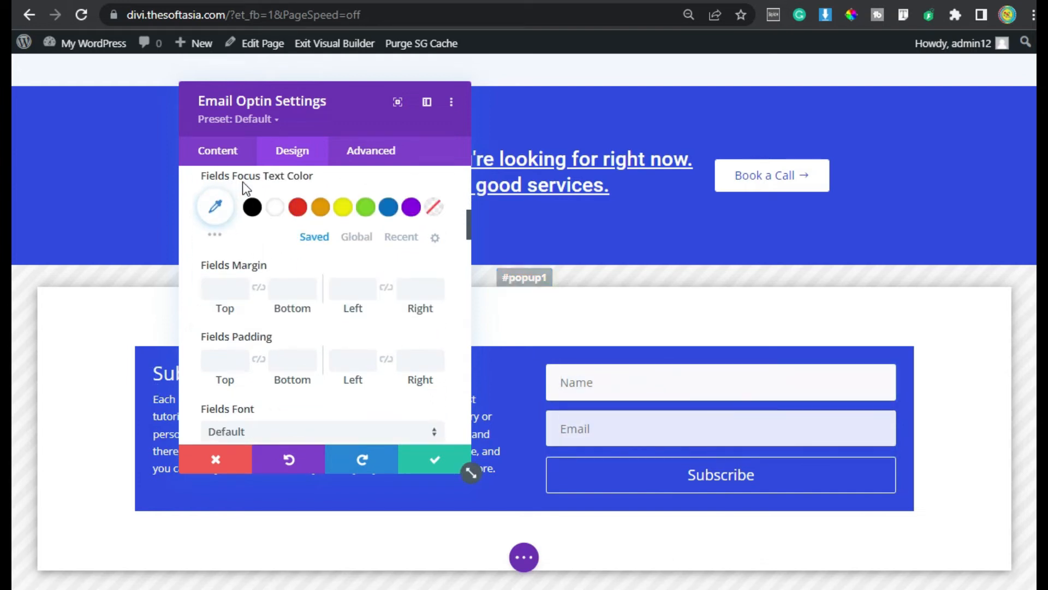
pyautogui.click(253, 207)
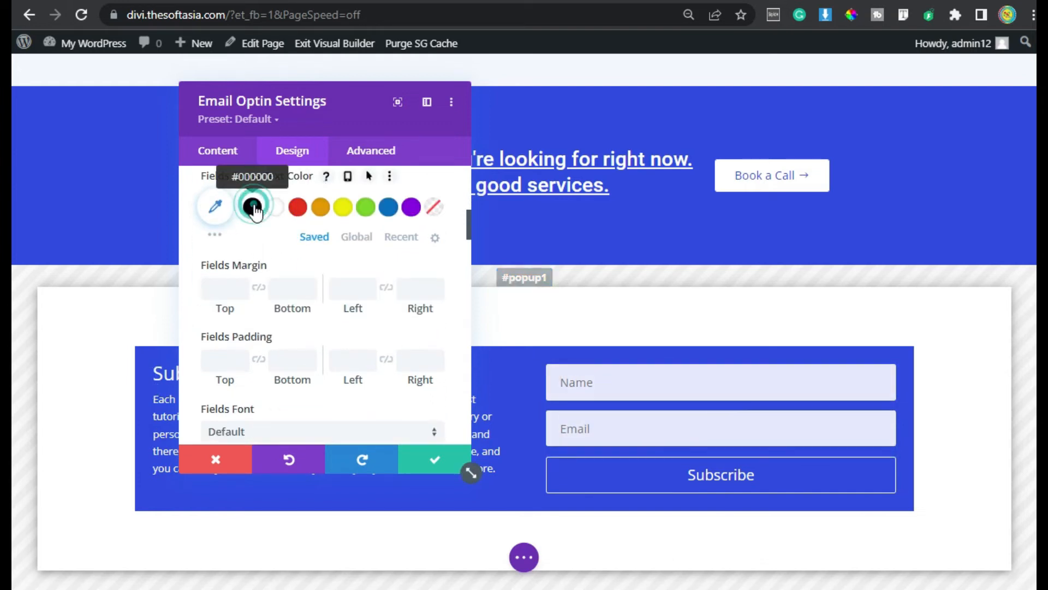
pyautogui.click(624, 384)
pyautogui.click(613, 427)
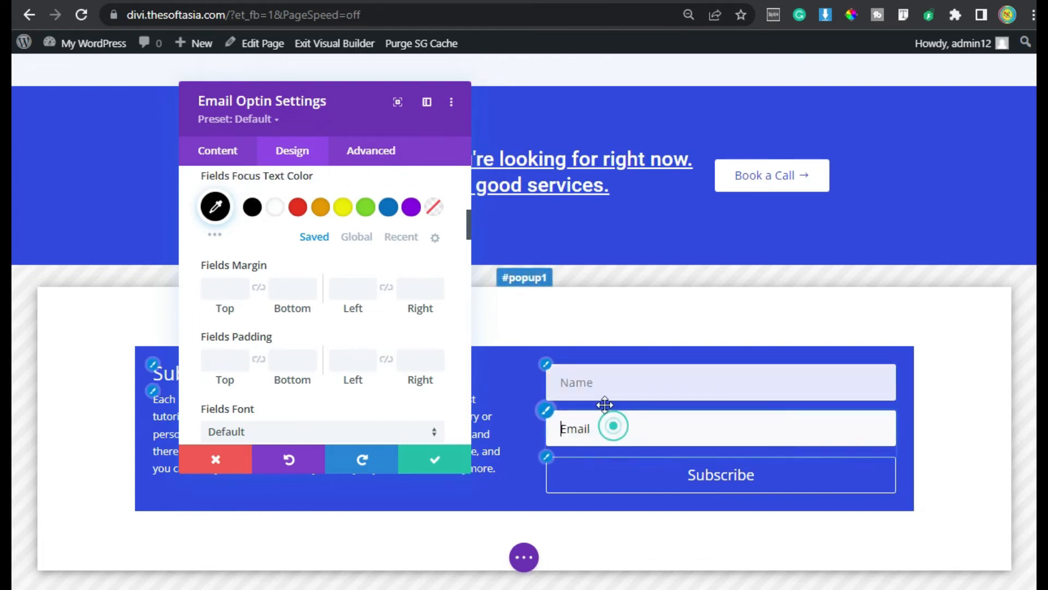
pyautogui.click(599, 383)
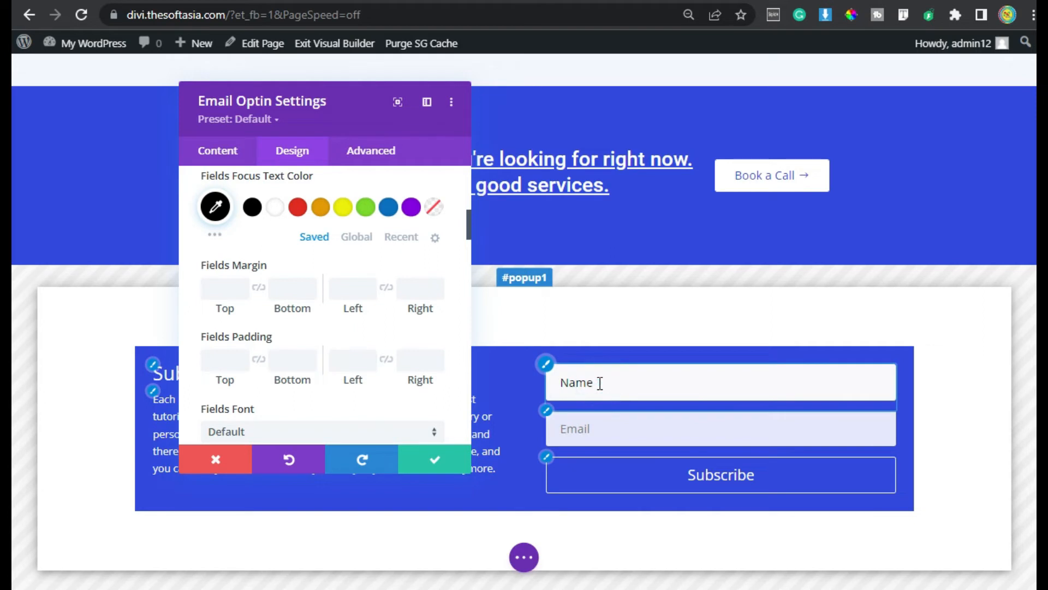
pyautogui.scroll(-5, 336, 282)
pyautogui.scroll(-8, 336, 282)
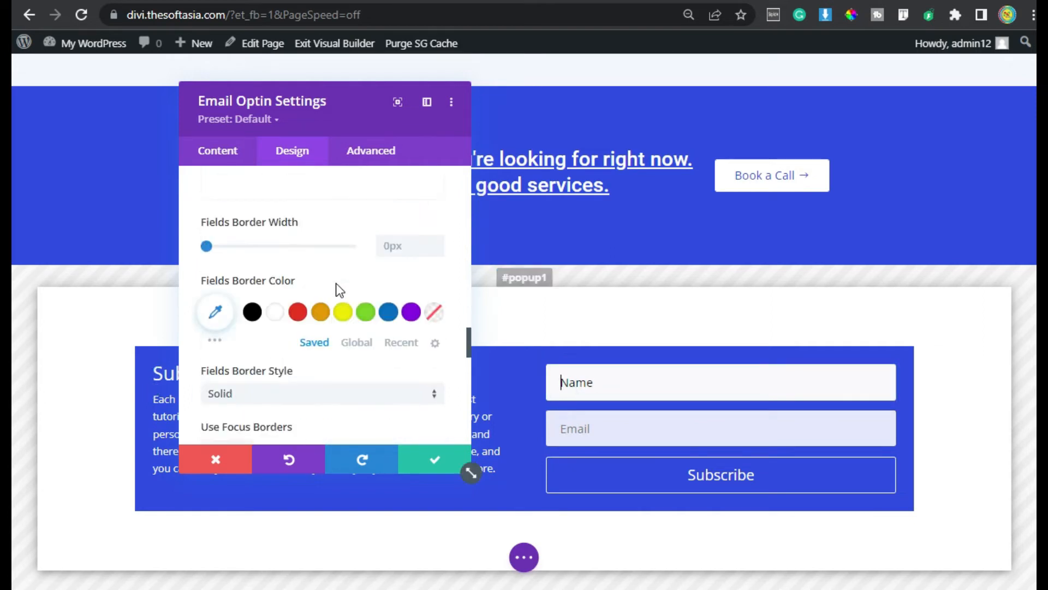
pyautogui.scroll(-2, 338, 292)
# Set the Subscribe title font to Roboto
pyautogui.click(272, 371)
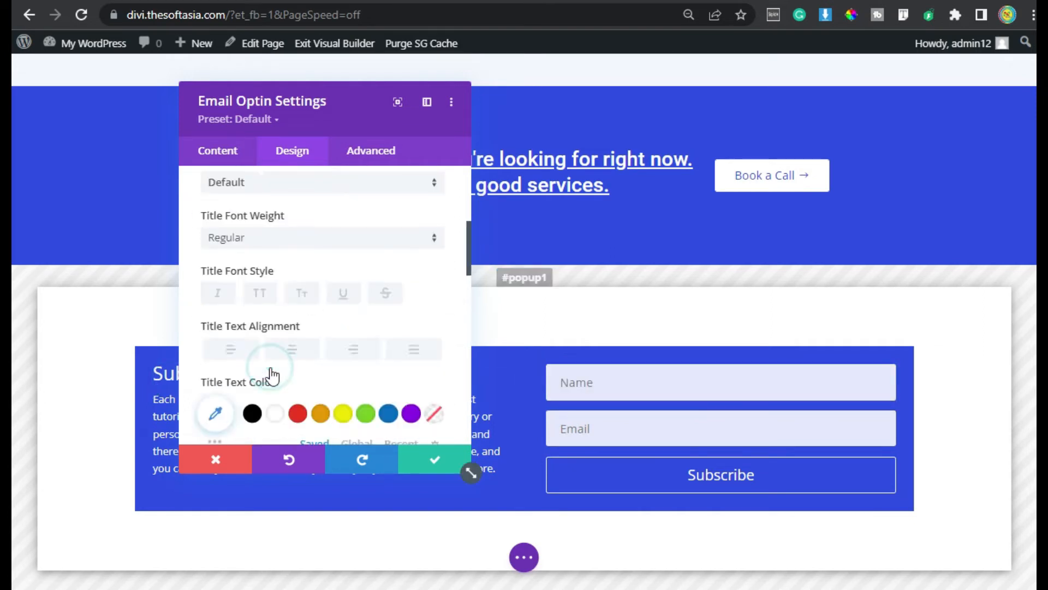
pyautogui.click(287, 306)
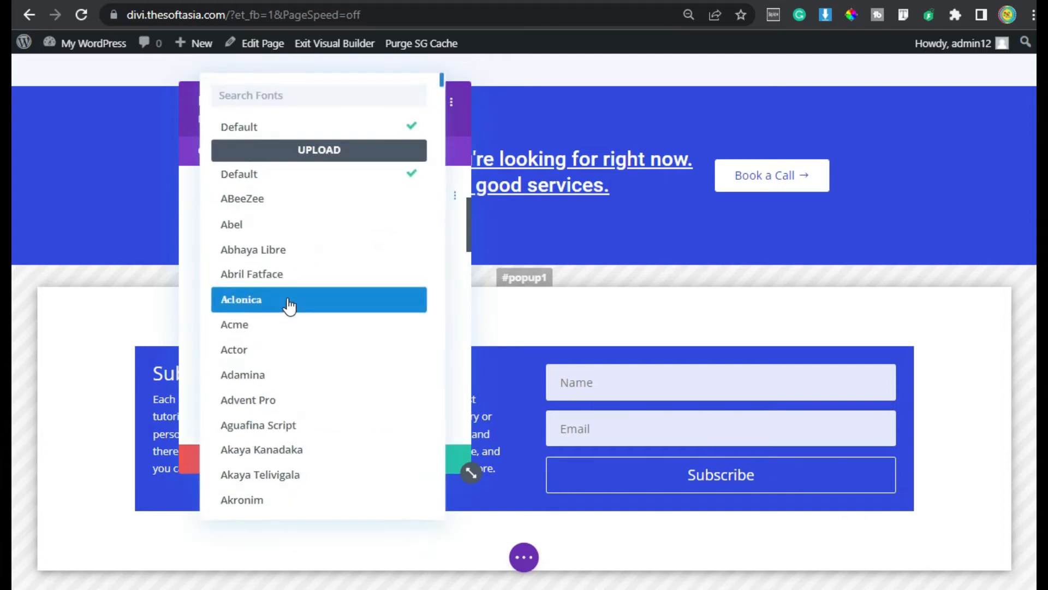
pyautogui.write('r')
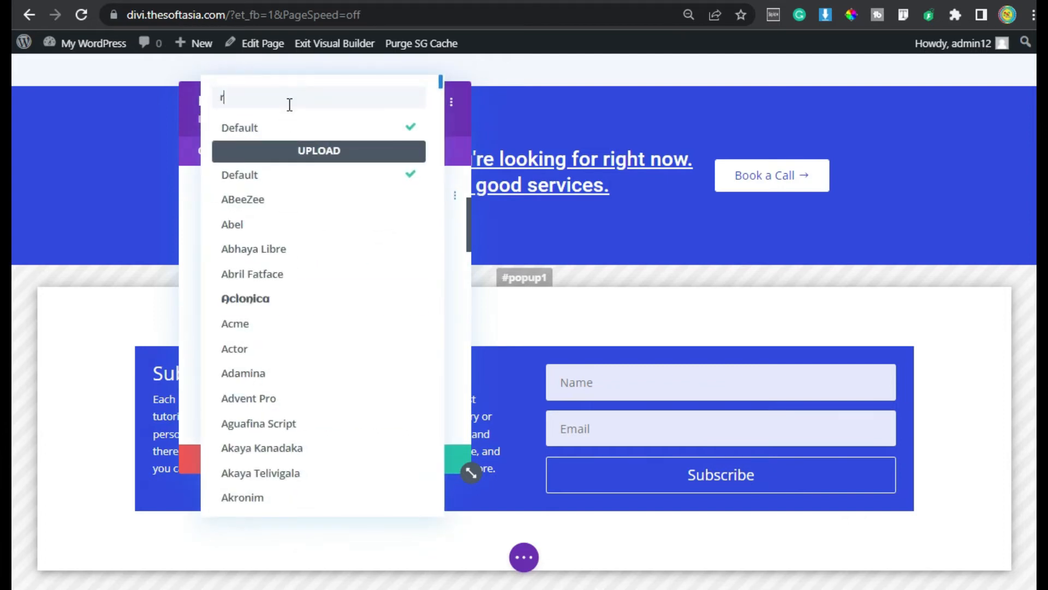
pyautogui.write('obo')
pyautogui.click(313, 128)
pyautogui.moveTo(375, 100); pyautogui.dragTo(529, 89)
# Underline the title and raise its text size from 26px to 28px
pyautogui.scroll(-2, 534, 303)
pyautogui.click(571, 293)
pyautogui.scroll(-5, 570, 275)
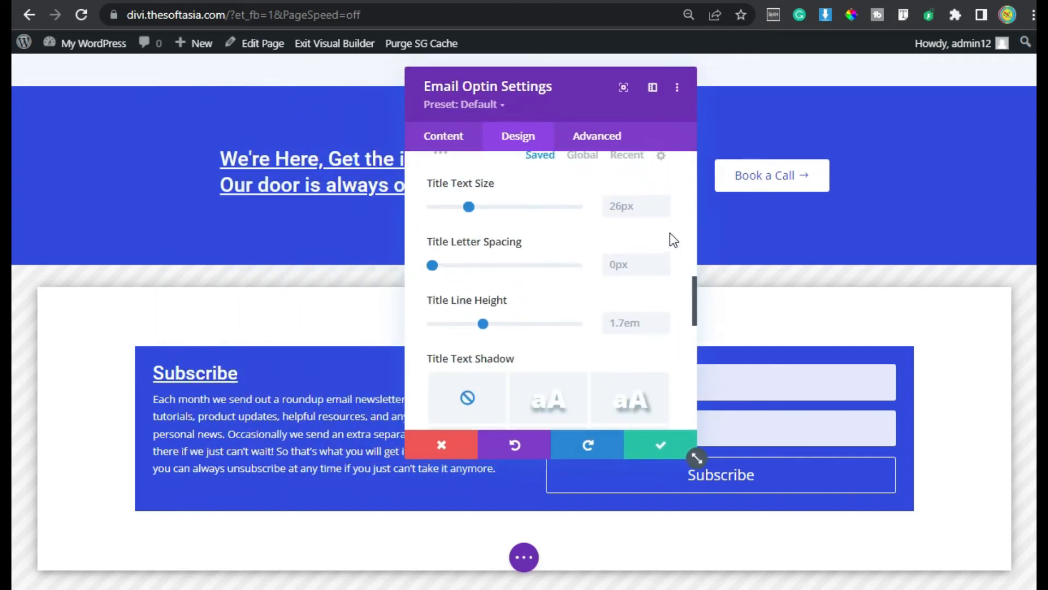
pyautogui.click(664, 202)
pyautogui.click(665, 201)
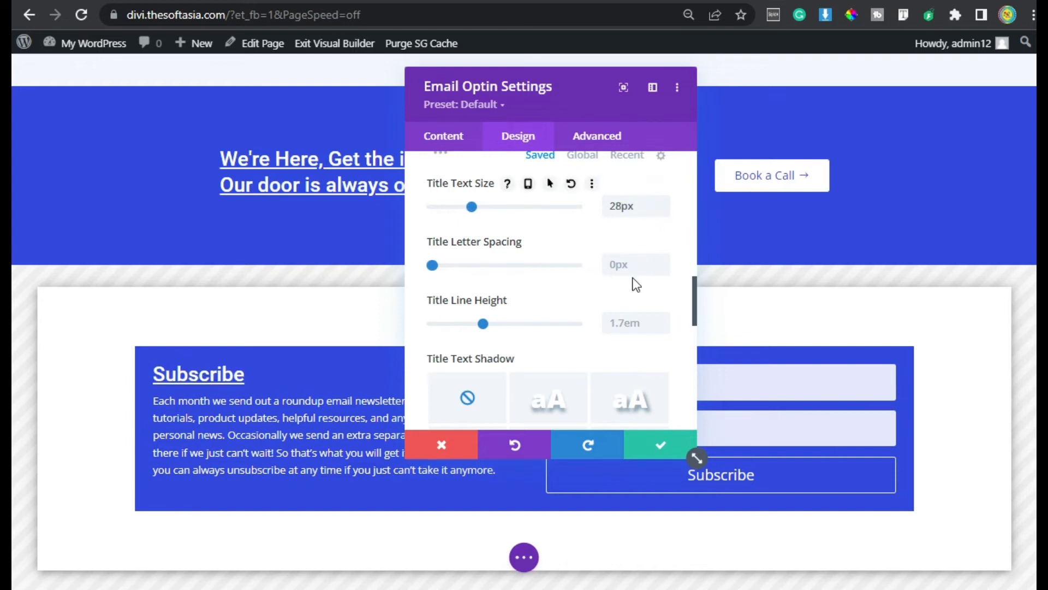
pyautogui.scroll(-4, 632, 297)
pyautogui.scroll(-1, 632, 297)
pyautogui.scroll(2, 631, 296)
pyautogui.scroll(-2, 630, 296)
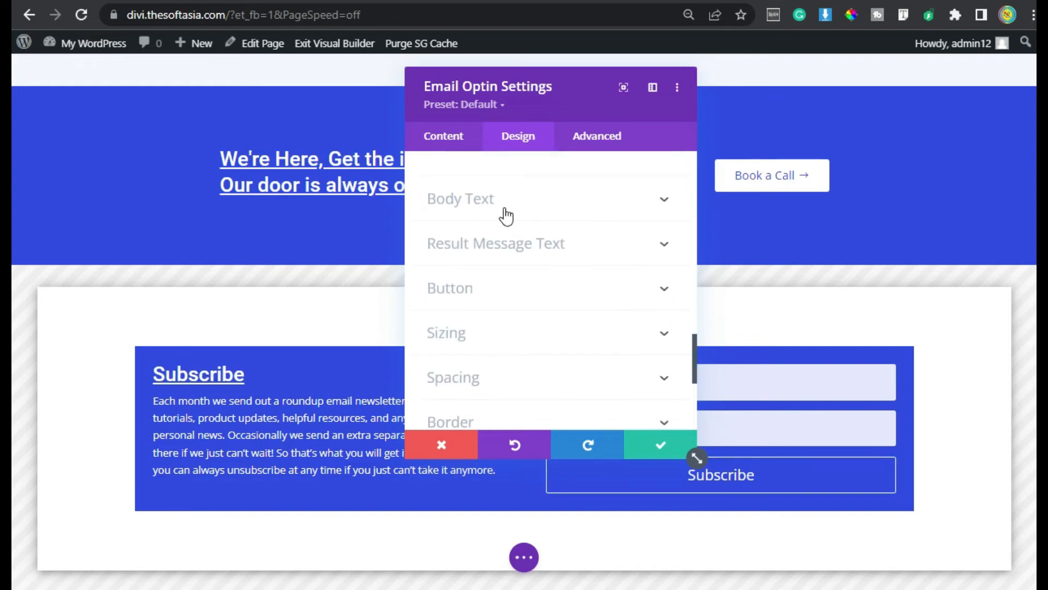
pyautogui.click(505, 212)
# Style the optin body text as Roboto, 16px, with 1.8em line height
pyautogui.click(515, 267)
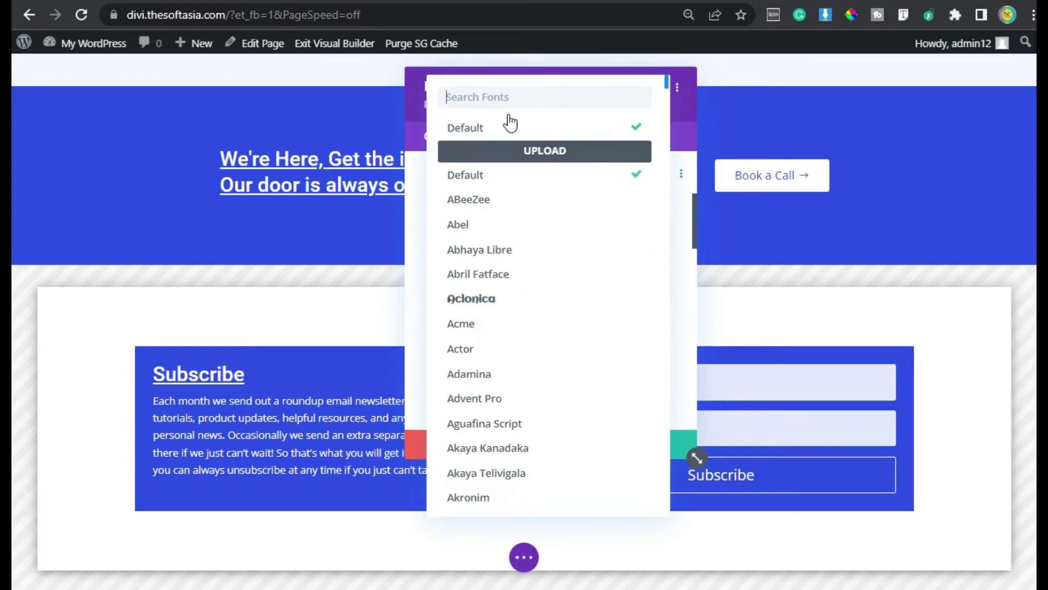
pyautogui.write('robot')
pyautogui.click(507, 129)
pyautogui.scroll(-2, 526, 287)
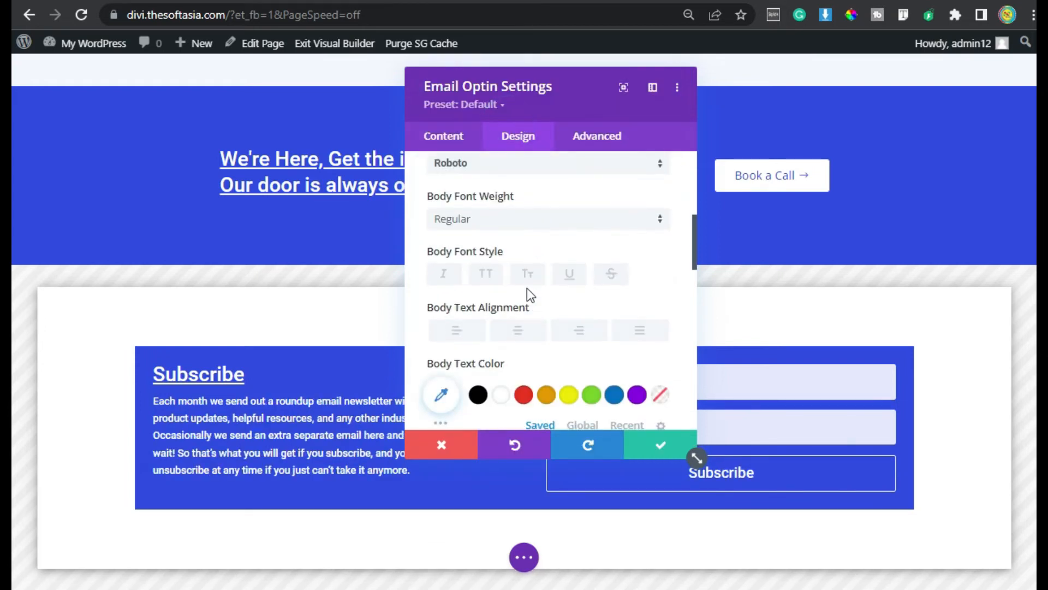
pyautogui.scroll(-2, 661, 356)
pyautogui.click(663, 362)
pyautogui.click(663, 362)
pyautogui.scroll(-1, 567, 271)
pyautogui.scroll(-3, 645, 326)
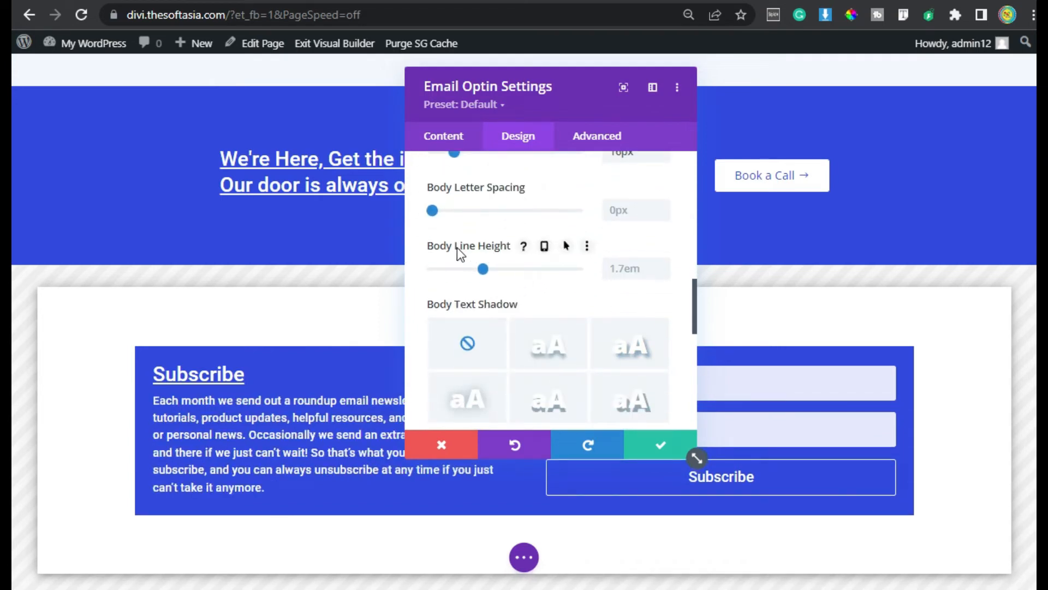
pyautogui.click(663, 266)
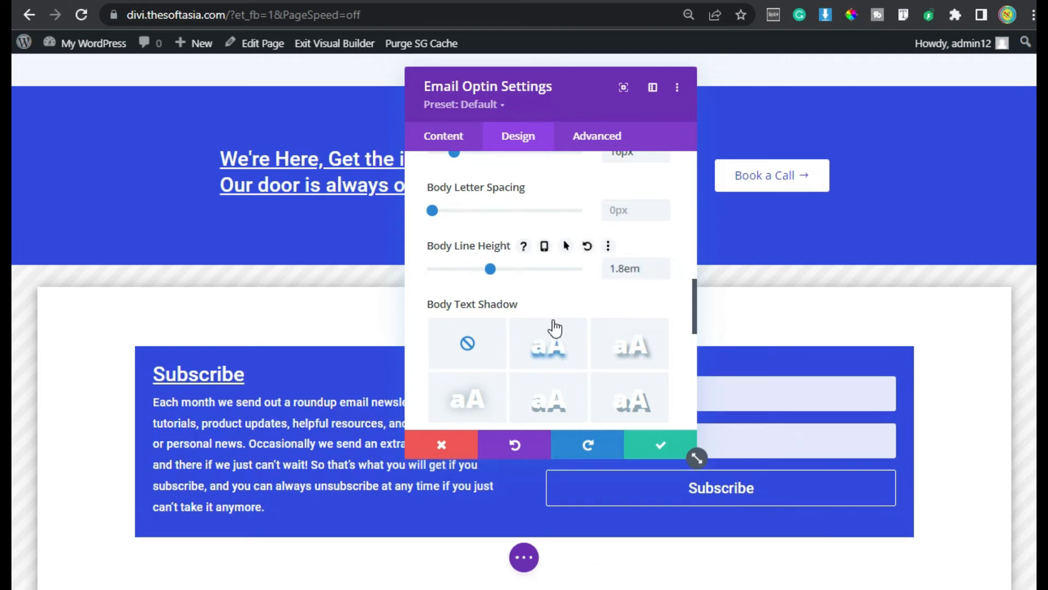
pyautogui.scroll(-3, 554, 328)
pyautogui.scroll(2, 557, 342)
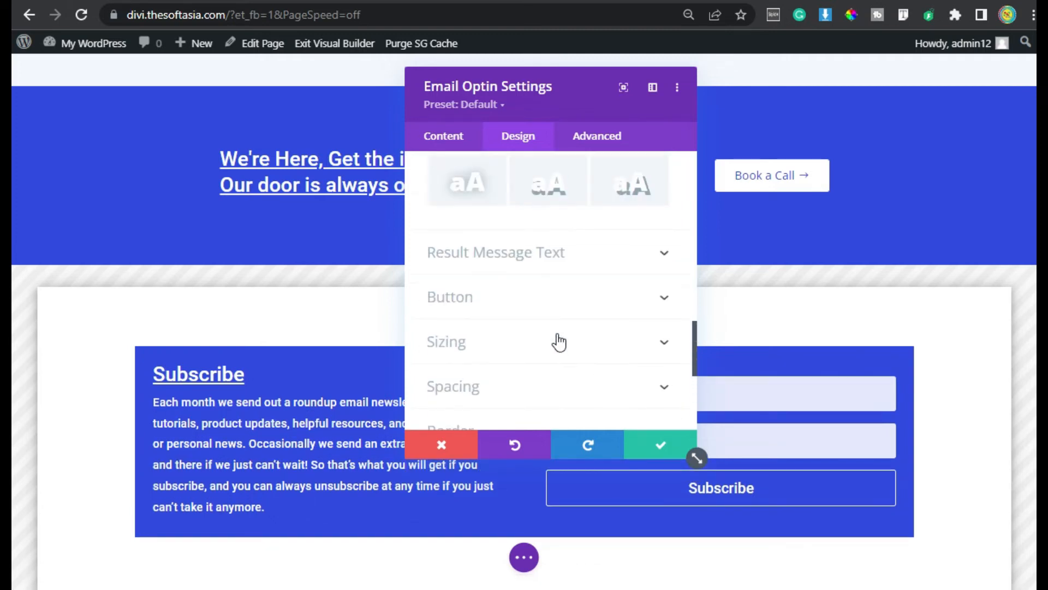
pyautogui.click(527, 307)
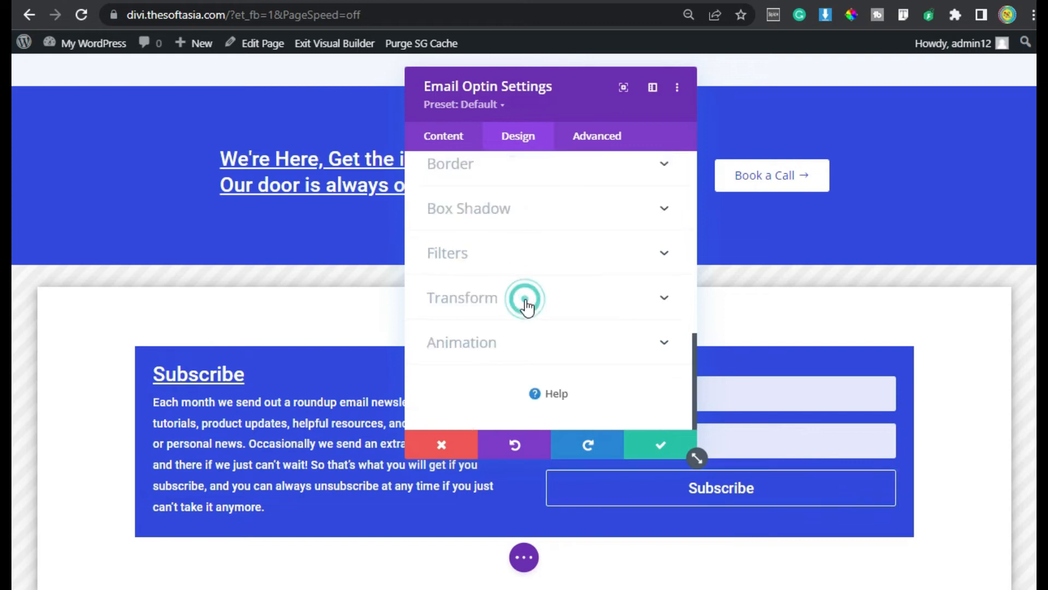
# Enable custom styles for the Subscribe button and set its text size to 16
pyautogui.click(450, 243)
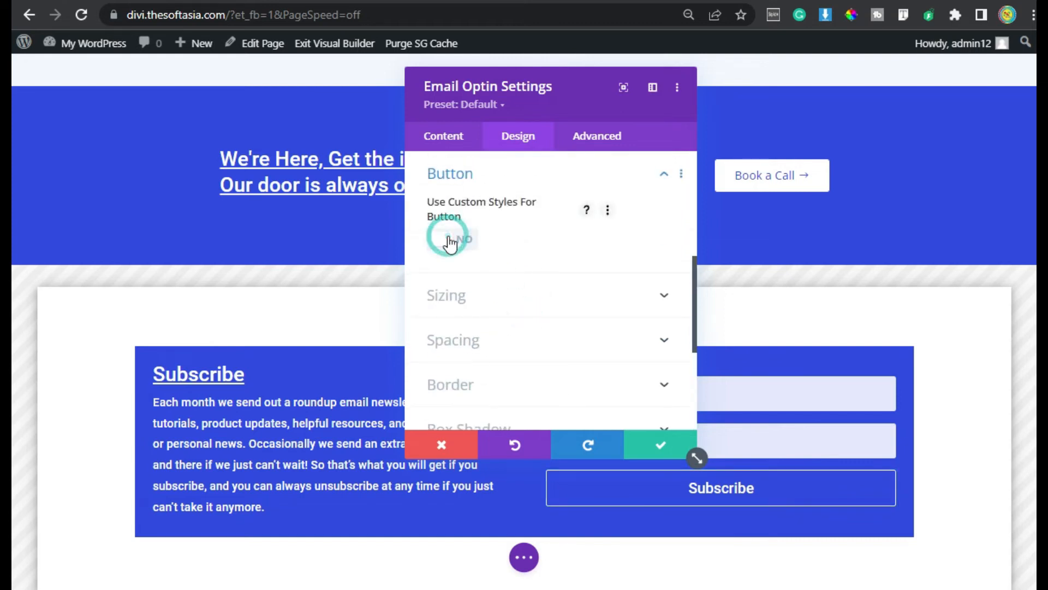
pyautogui.click(631, 298)
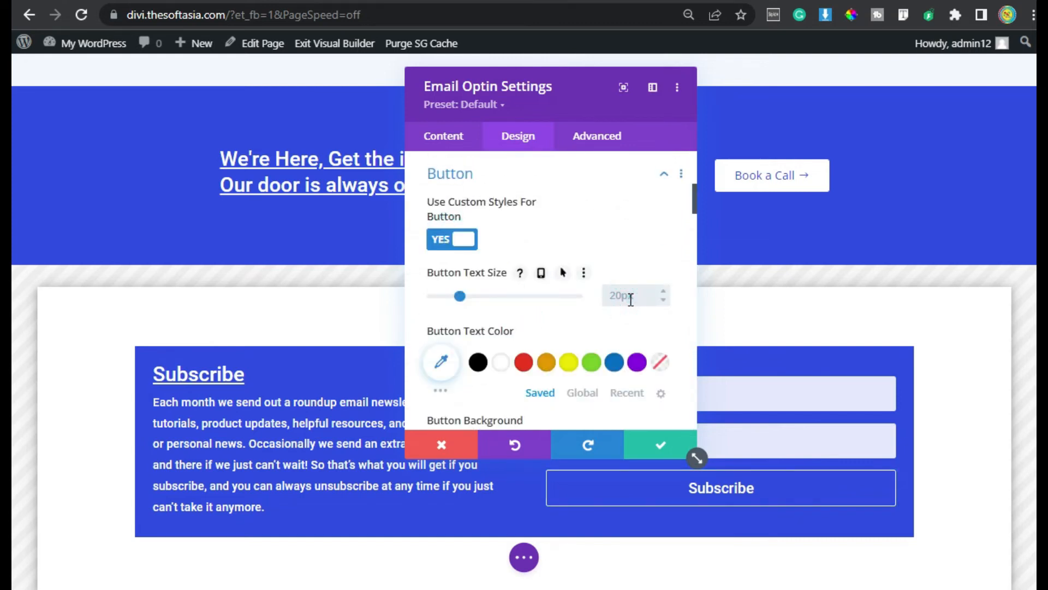
pyautogui.write('16')
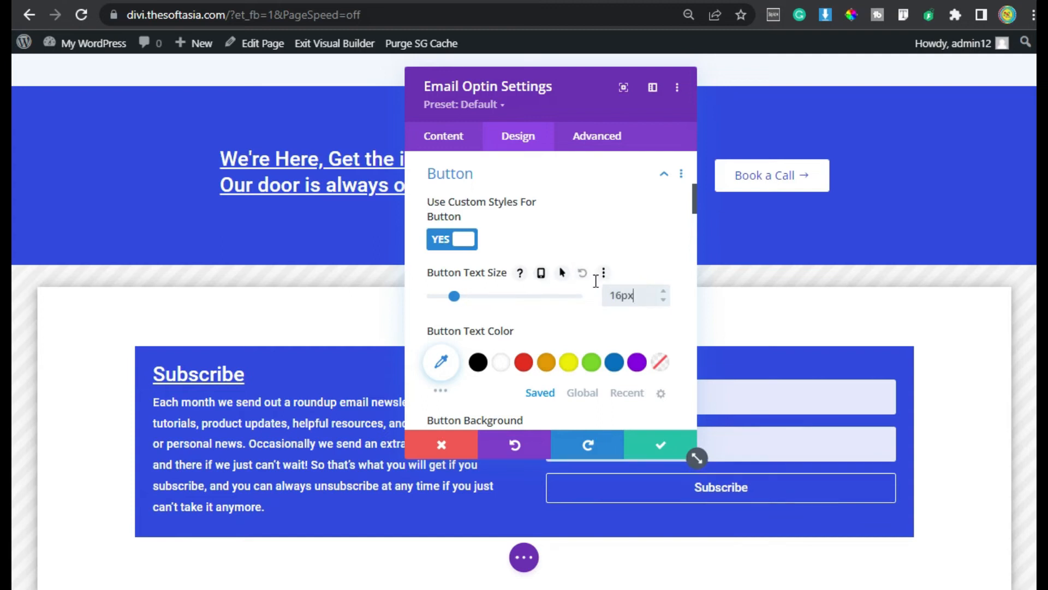
pyautogui.moveTo(551, 99); pyautogui.dragTo(406, 66)
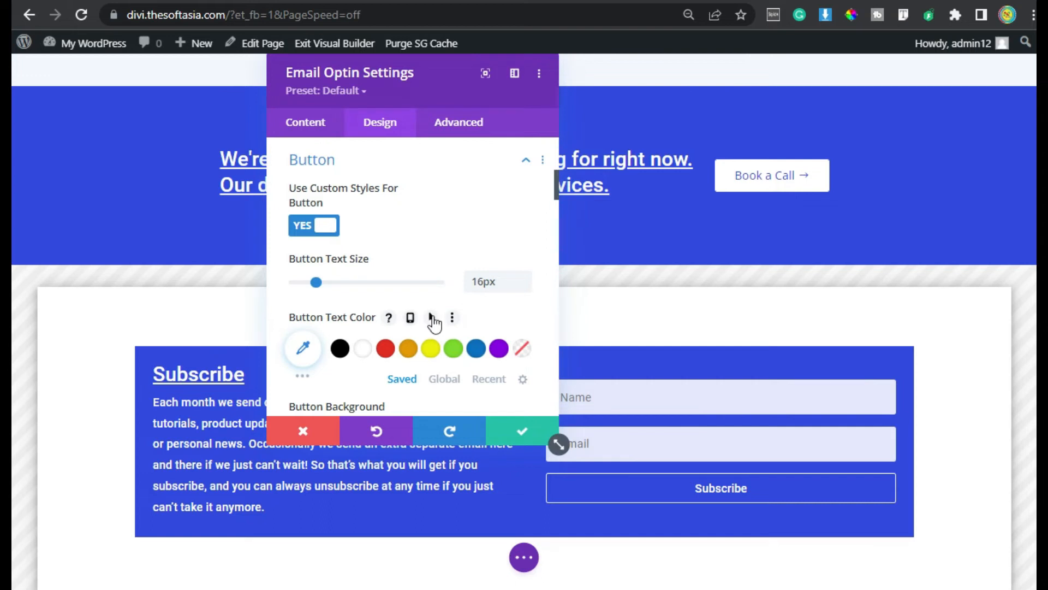
# Give the button a separate hover text colour from the global palette
pyautogui.click(431, 317)
pyautogui.scroll(-2, 464, 314)
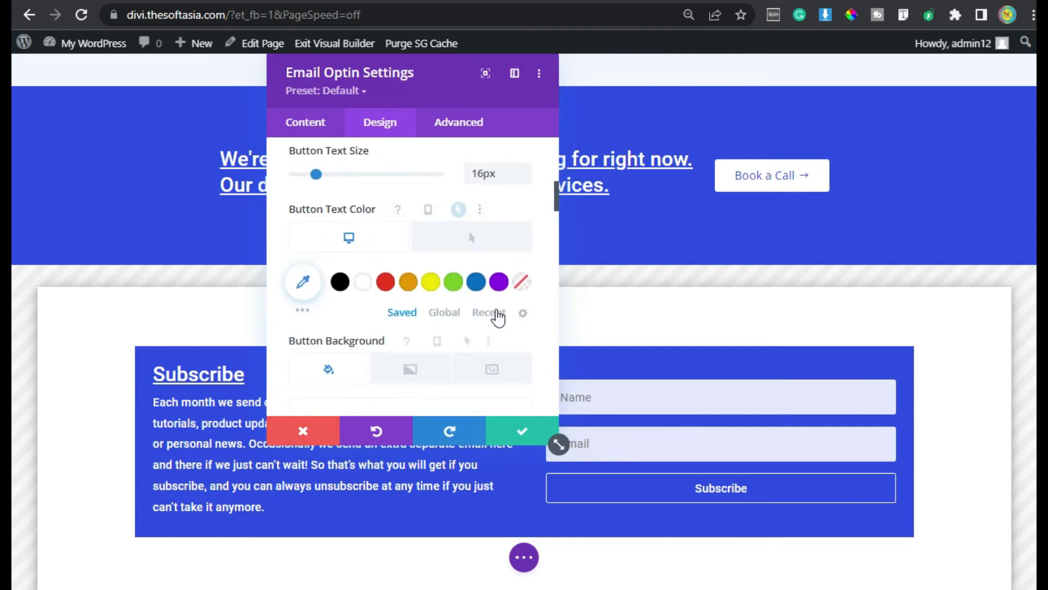
pyautogui.click(447, 312)
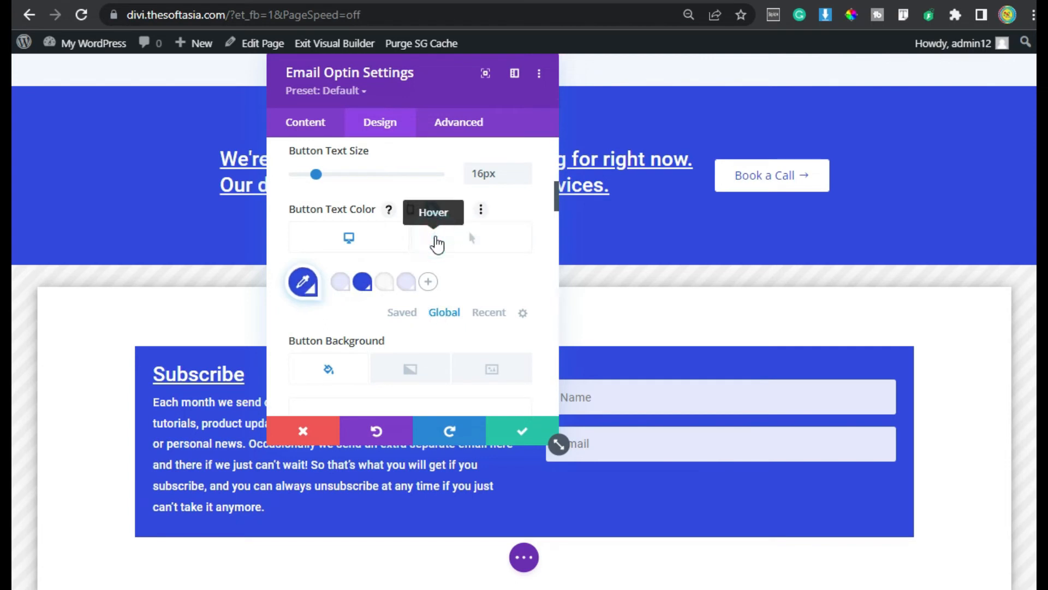
pyautogui.click(469, 234)
pyautogui.click(406, 313)
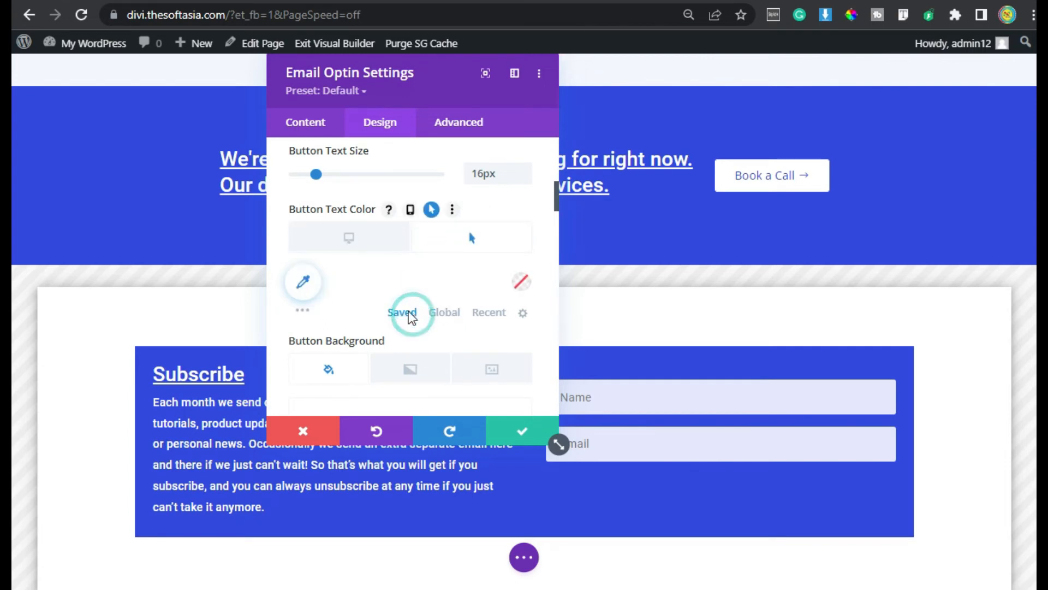
# Make the button background white normally and blue on hover
pyautogui.scroll(-3, 389, 341)
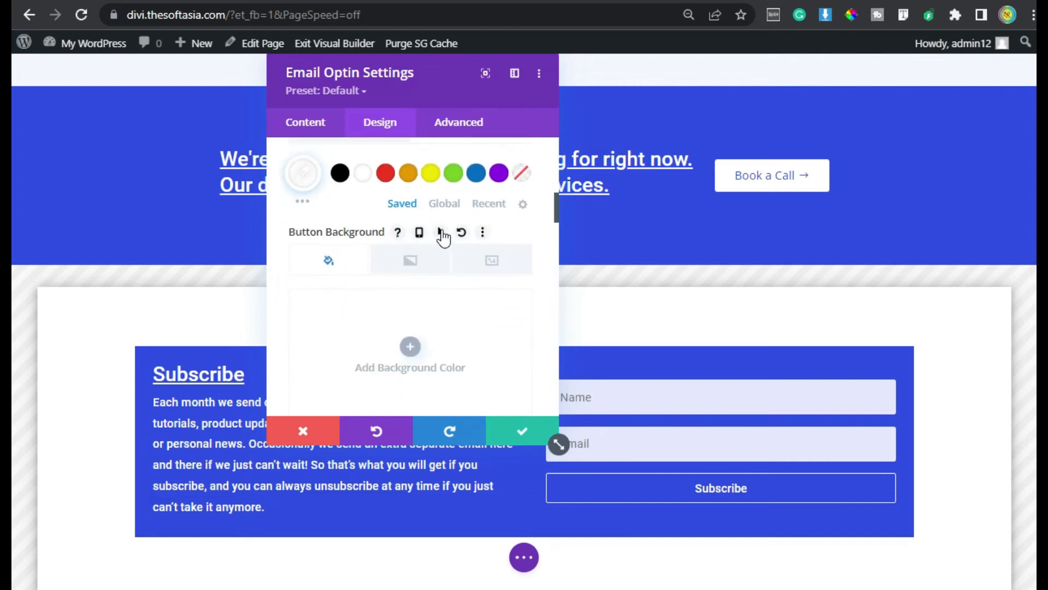
pyautogui.click(441, 232)
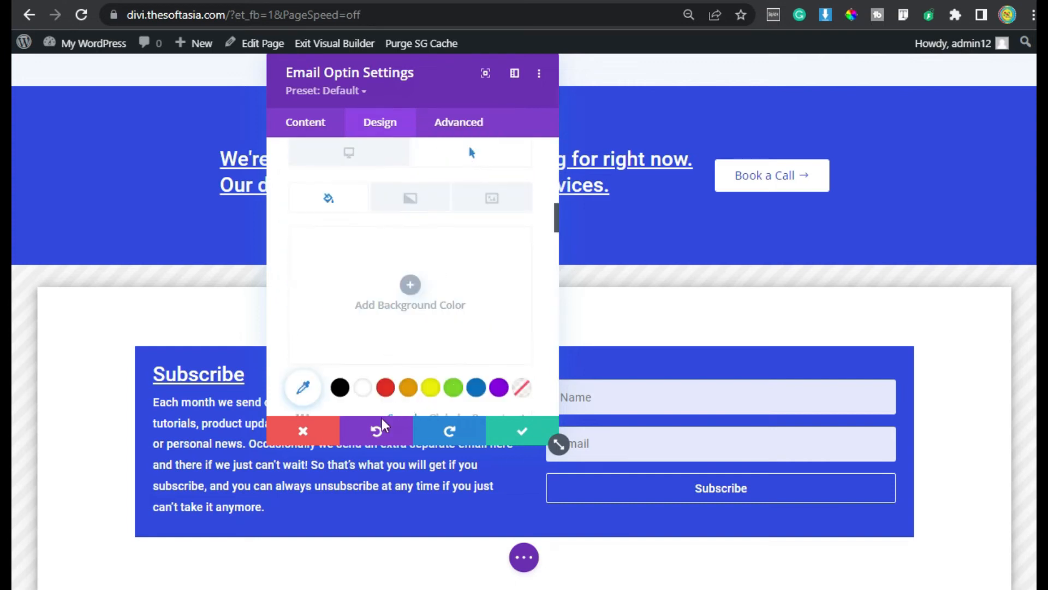
pyautogui.click(476, 388)
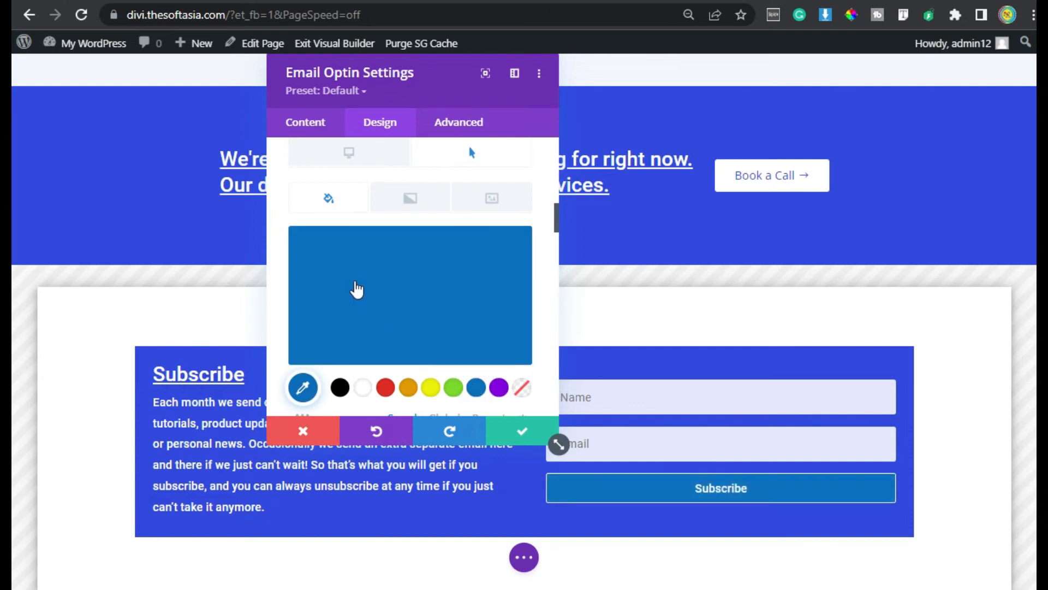
pyautogui.scroll(2, 358, 262)
pyautogui.click(355, 254)
pyautogui.scroll(-2, 415, 327)
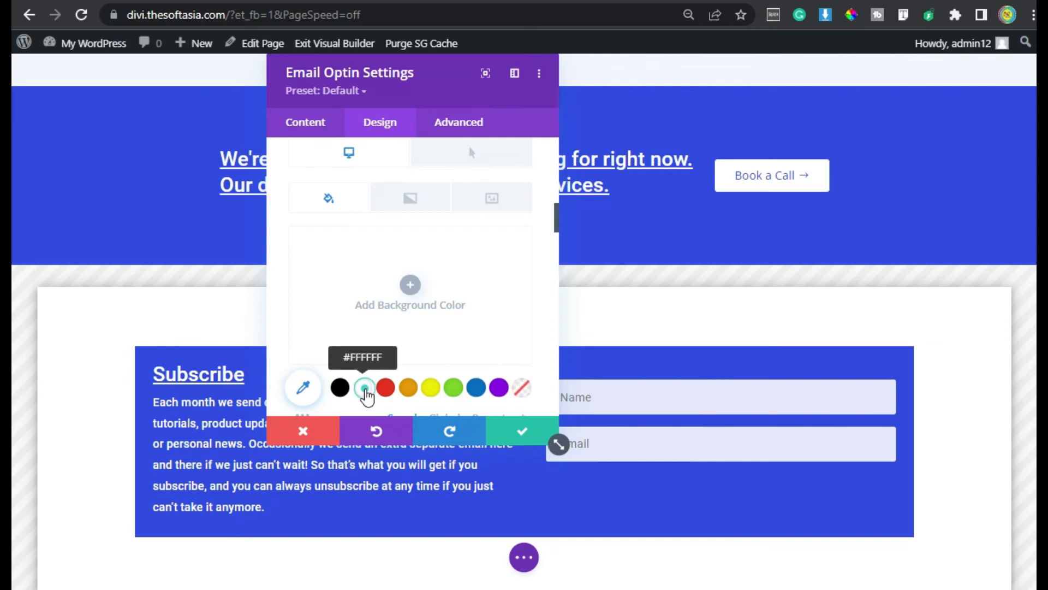
pyautogui.click(364, 388)
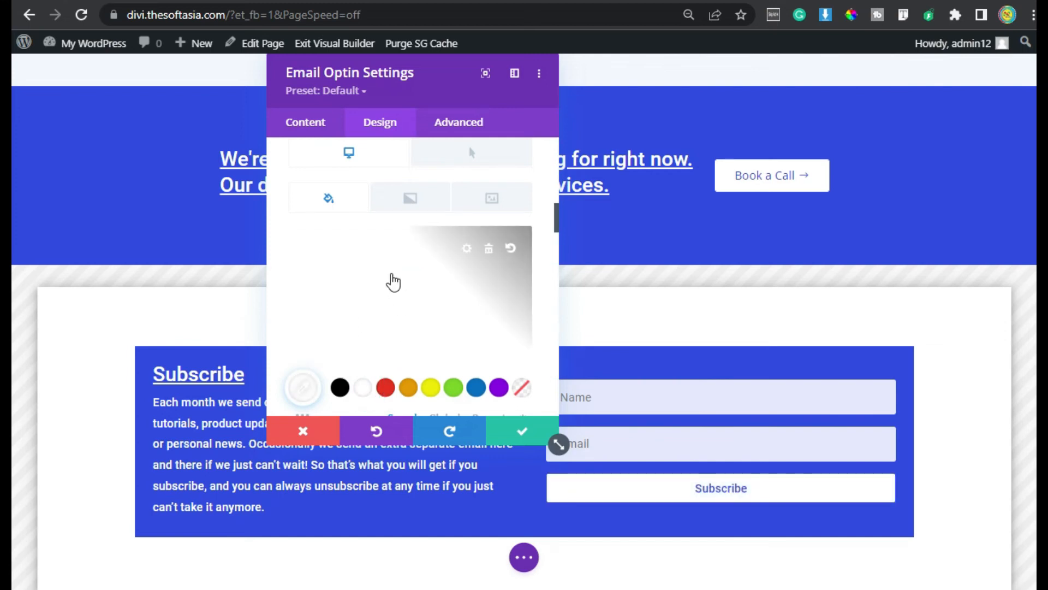
# Add a right arrow icon to the Subscribe button
pyautogui.scroll(-10, 393, 281)
pyautogui.scroll(-5, 354, 329)
pyautogui.scroll(2, 420, 256)
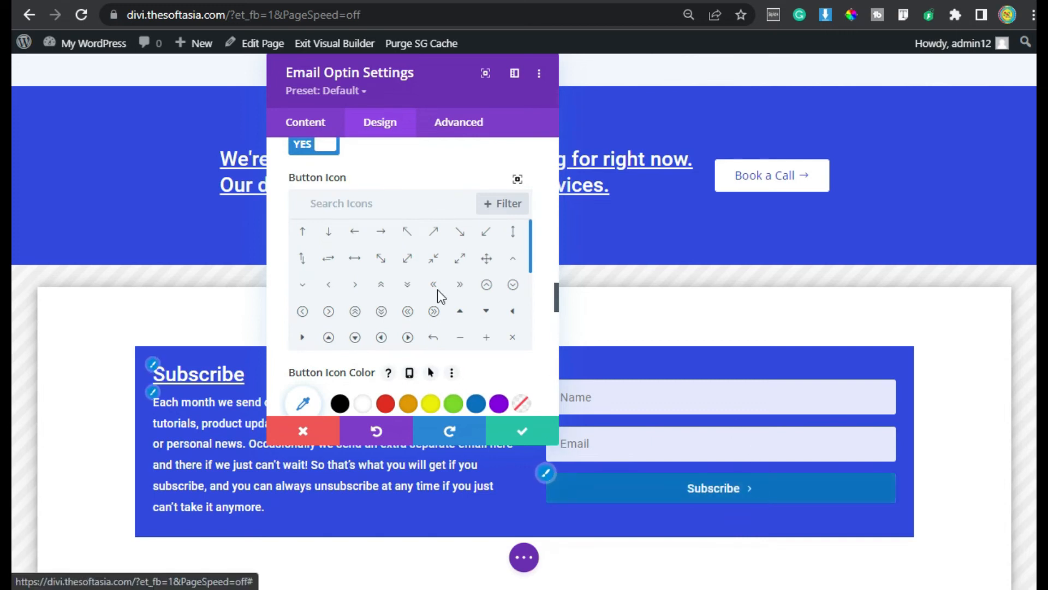
pyautogui.click(380, 231)
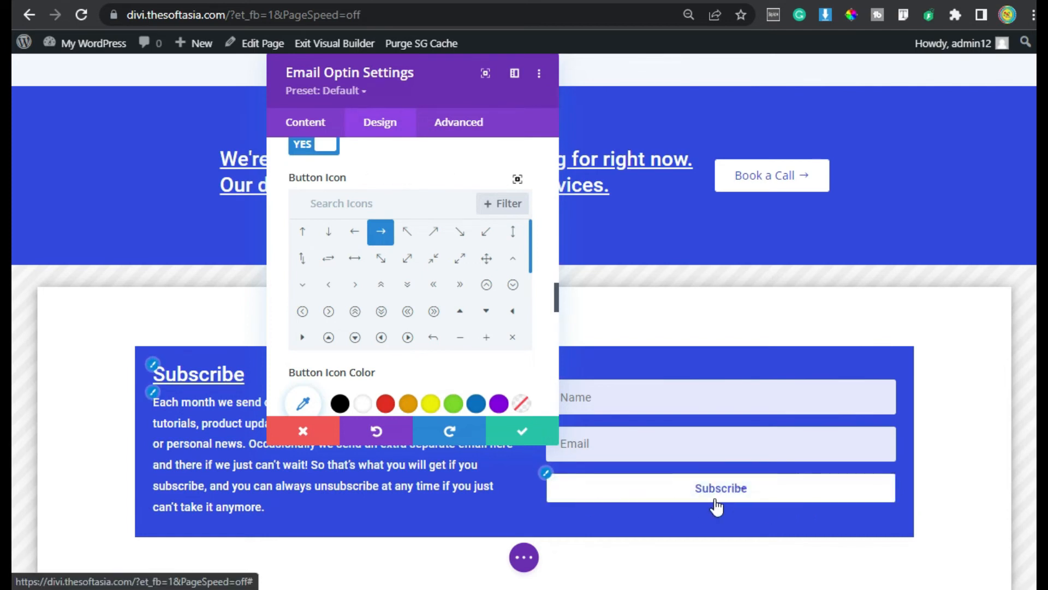
# Give the optin module a Fade animation and save its settings
pyautogui.scroll(-3, 376, 342)
pyautogui.scroll(-5, 426, 336)
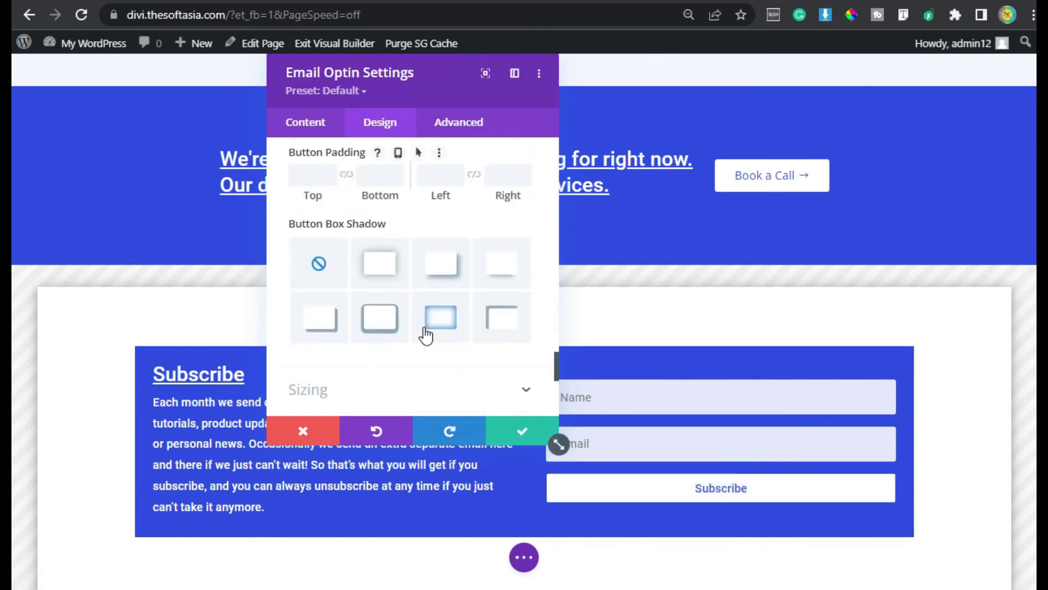
pyautogui.scroll(-5, 426, 335)
pyautogui.click(427, 336)
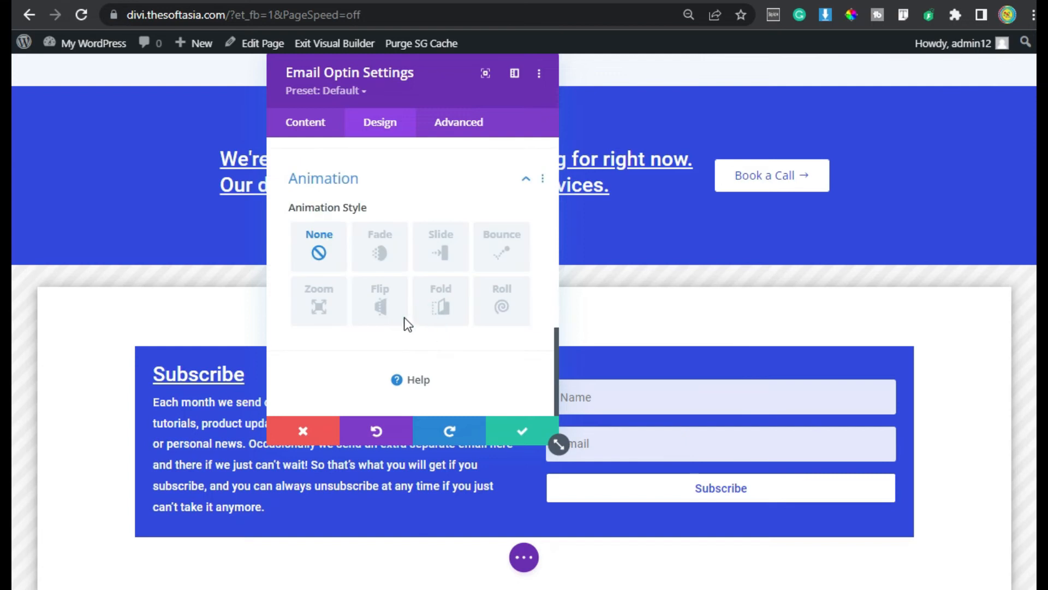
pyautogui.click(377, 253)
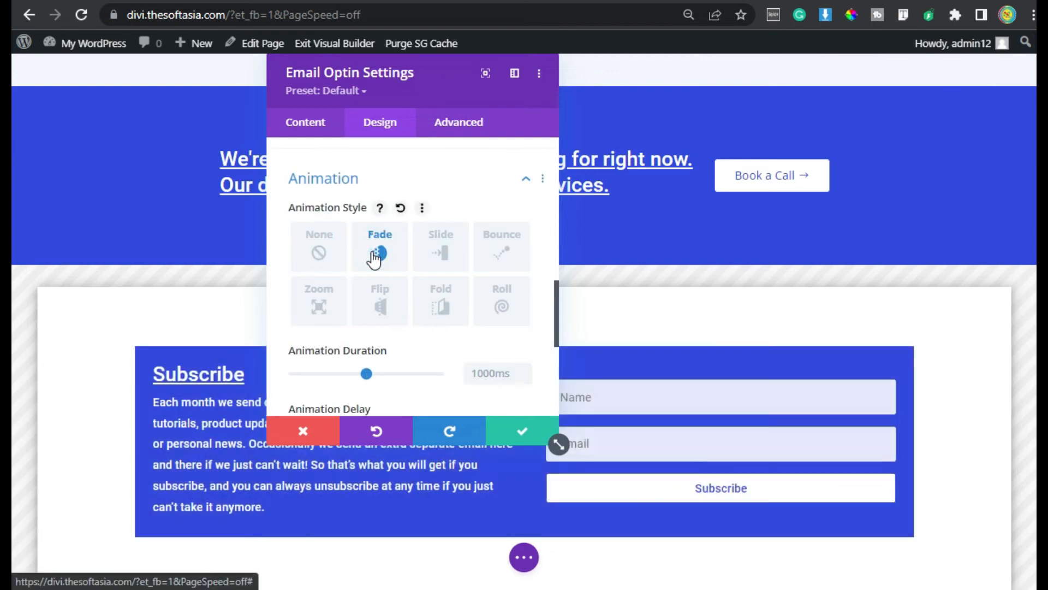
pyautogui.click(533, 435)
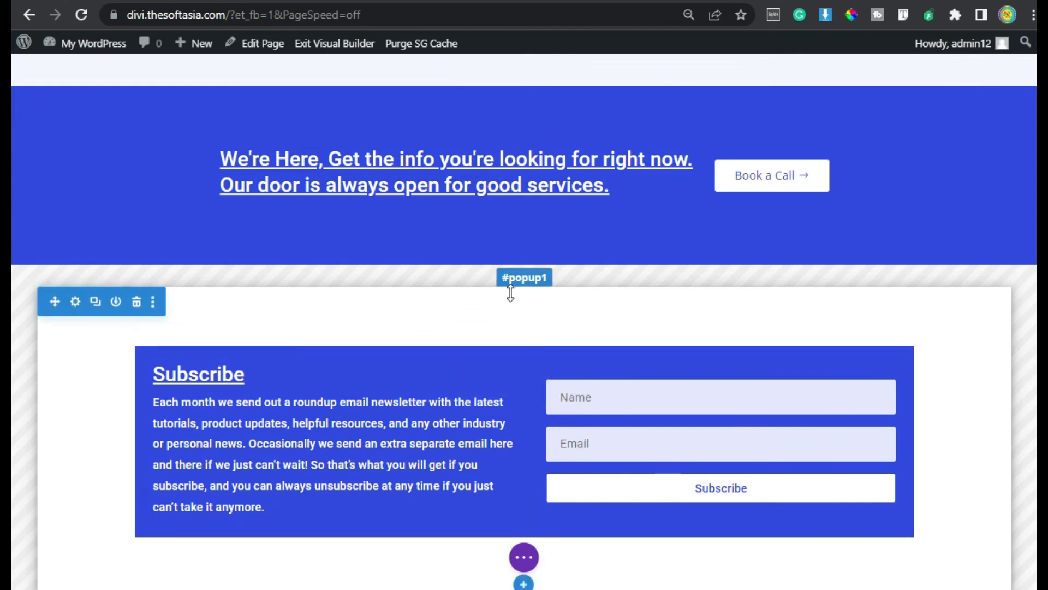
# Set the upper Sign Up Now button's link URL to #popup1
pyautogui.scroll(10, 15, 532)
pyautogui.scroll(15, 1022, 199)
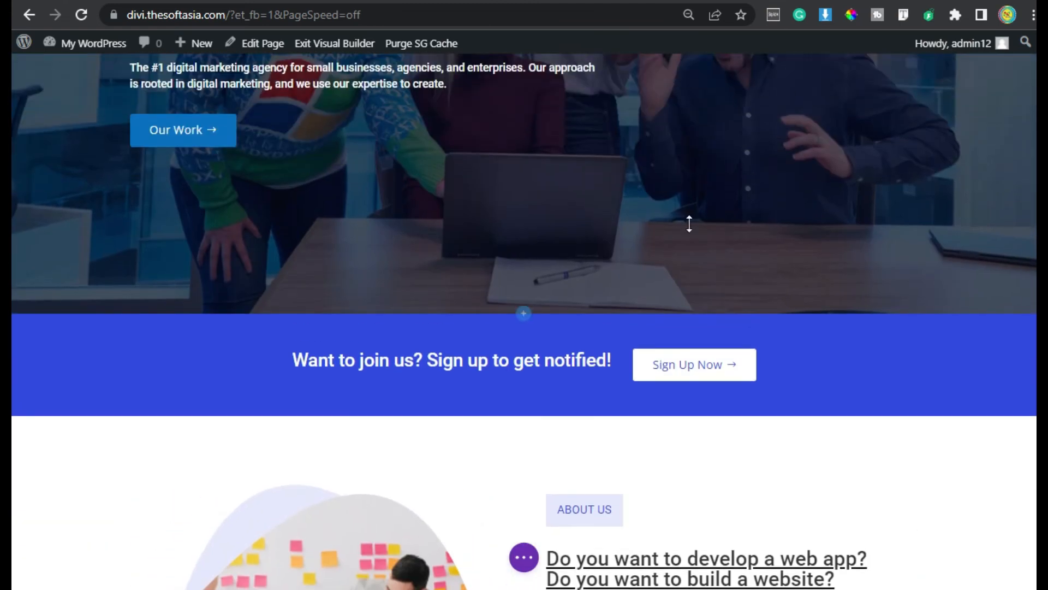
pyautogui.moveTo(688, 379)
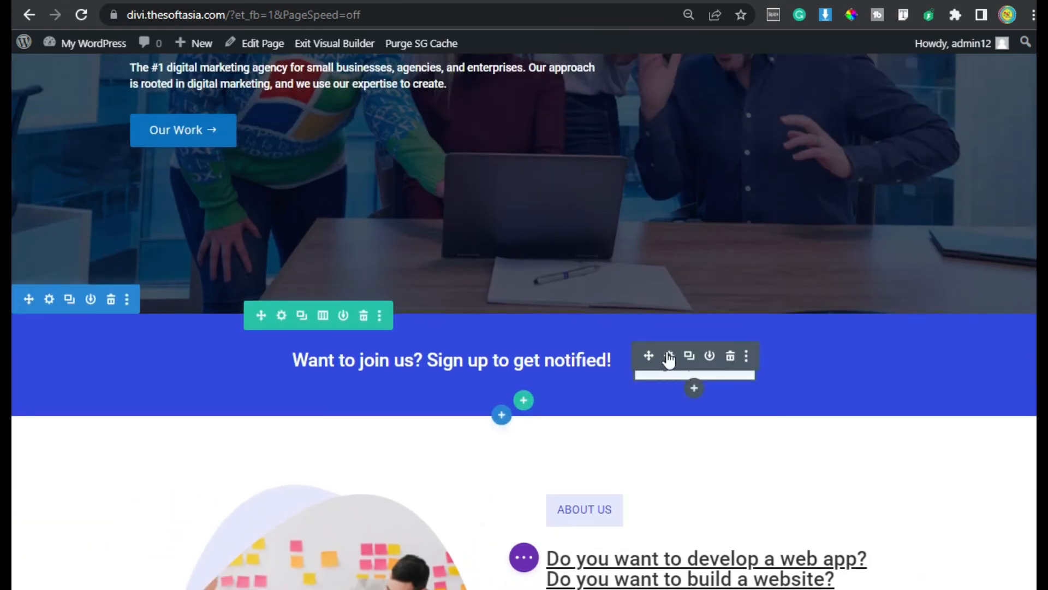
pyautogui.click(669, 356)
pyautogui.click(391, 303)
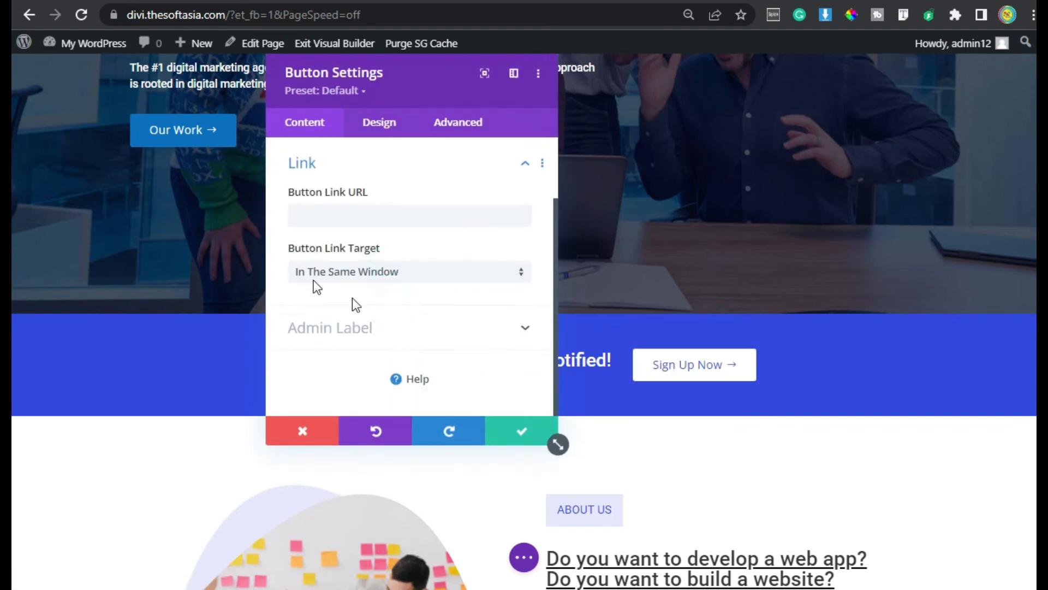
pyautogui.click(323, 215)
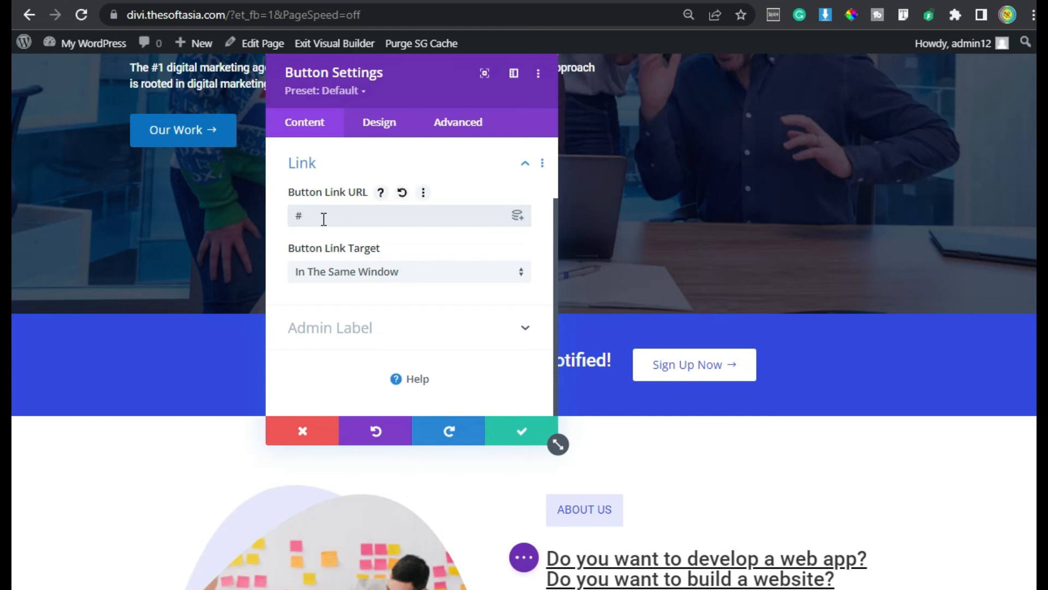
pyautogui.write('#popup')
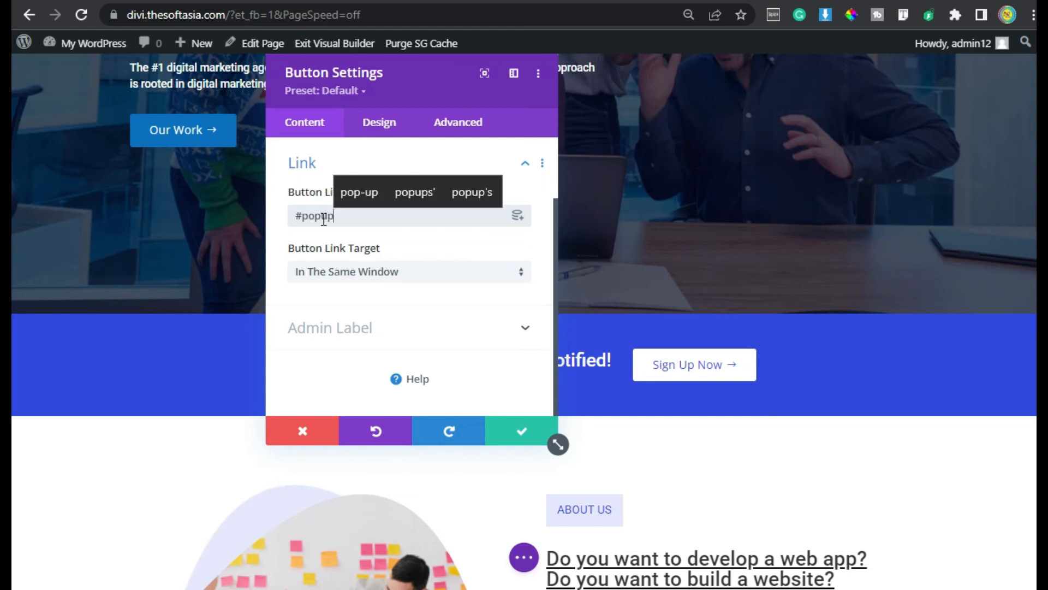
pyautogui.write('1')
pyautogui.hotkey('ctrl', 'a')
pyautogui.hotkey('ctrl', 'c')
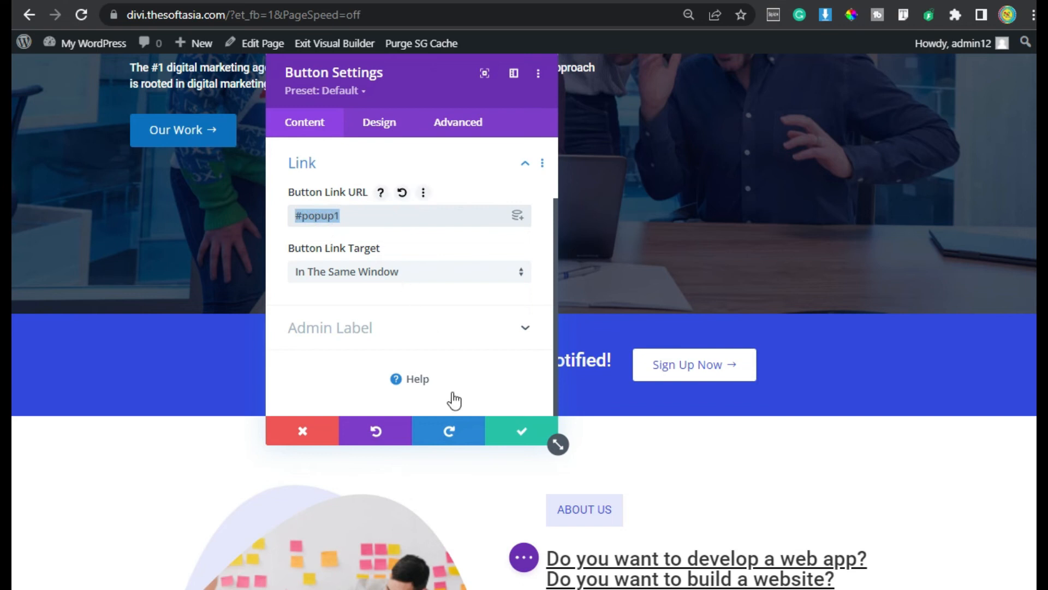
pyautogui.click(520, 437)
# Set the lower Sign Up Now button's link URL to #popup1 too
pyautogui.scroll(-10, 517, 435)
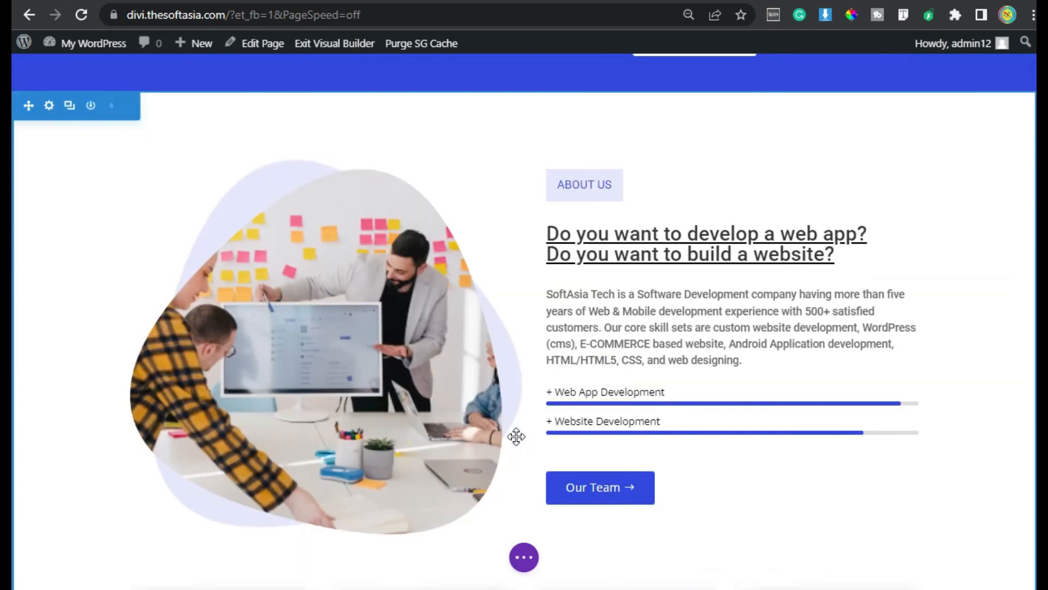
pyautogui.scroll(-8, 516, 436)
pyautogui.click(434, 467)
pyautogui.click(373, 297)
pyautogui.click(337, 212)
pyautogui.hotkey('ctrl', 'v')
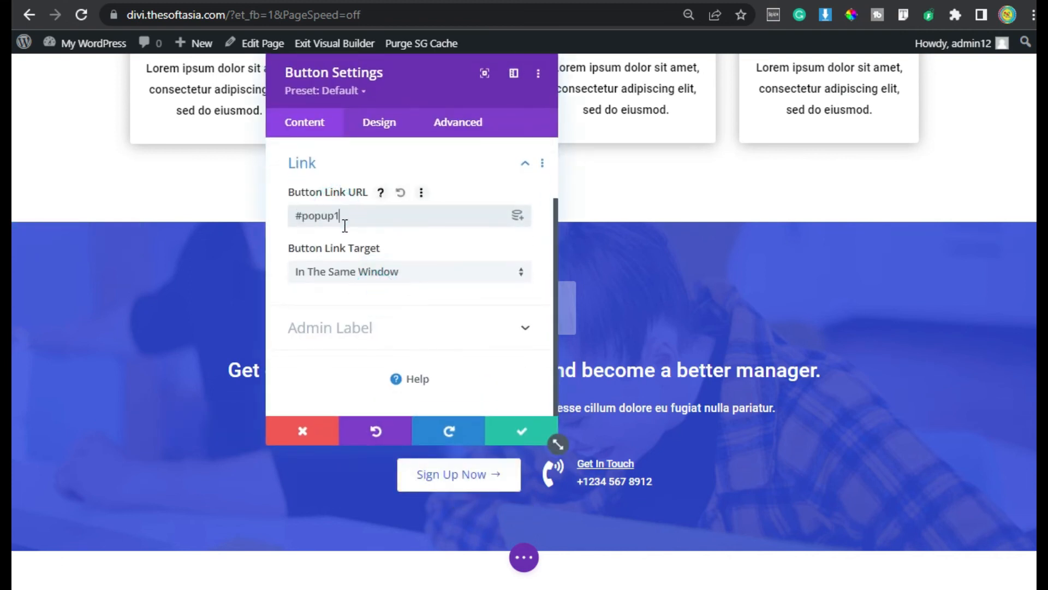
pyautogui.click(522, 431)
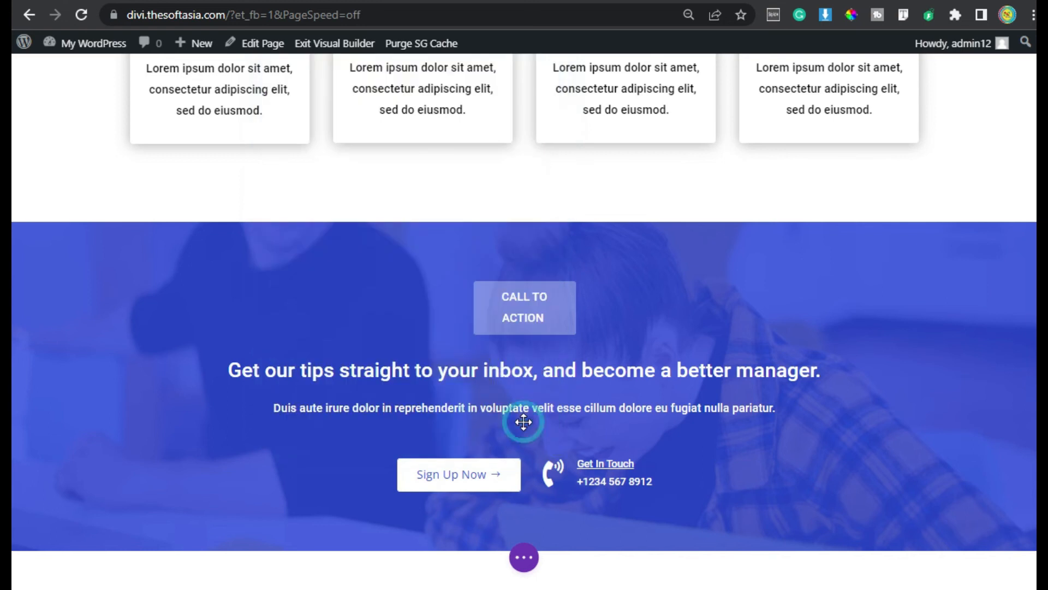
pyautogui.click(527, 558)
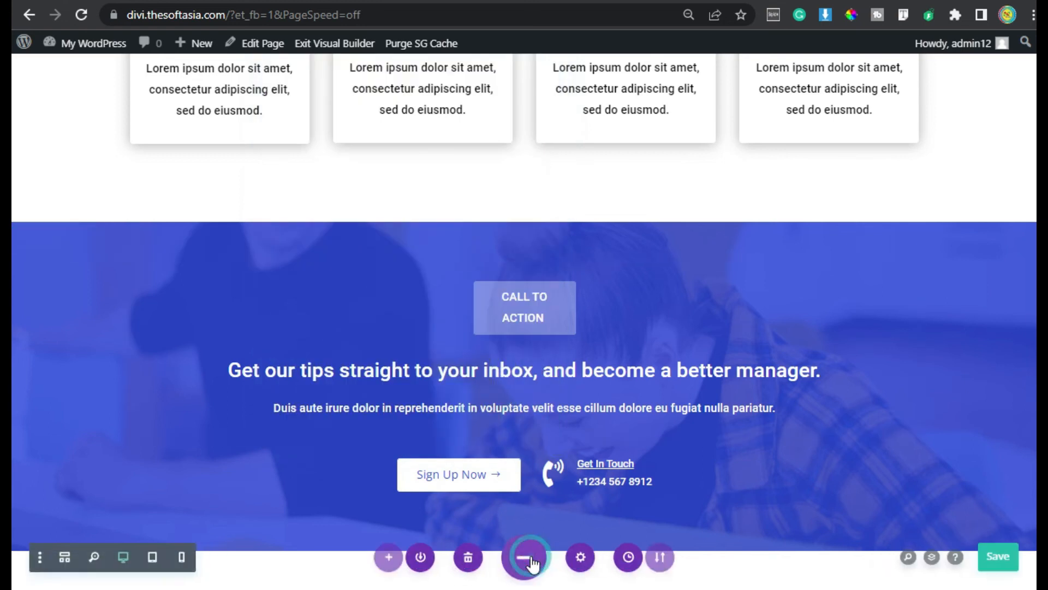
# Save the page and exit the Visual Builder to the live site
pyautogui.click(1001, 556)
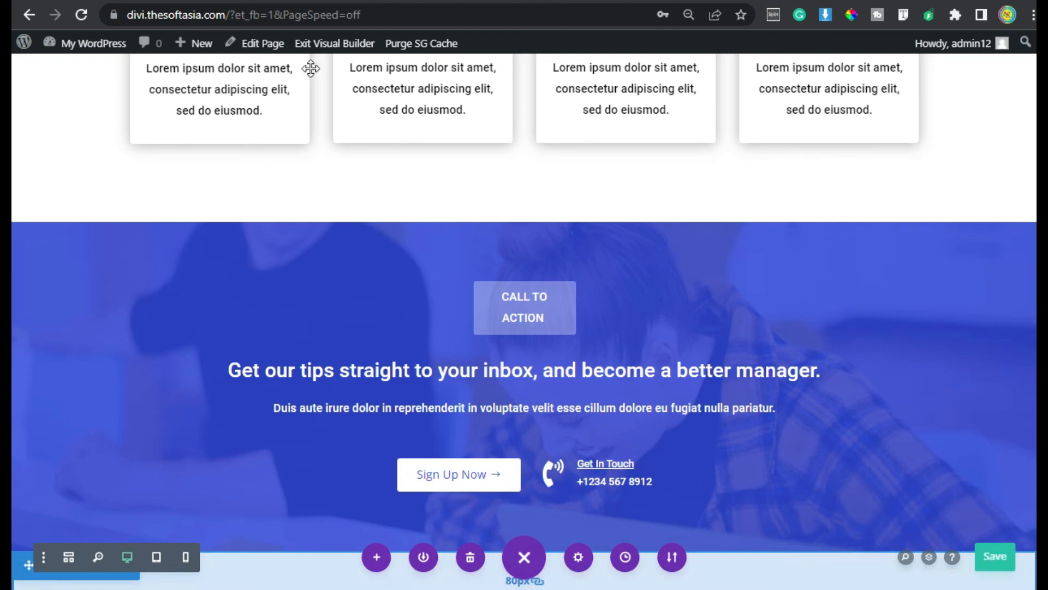
pyautogui.click(330, 49)
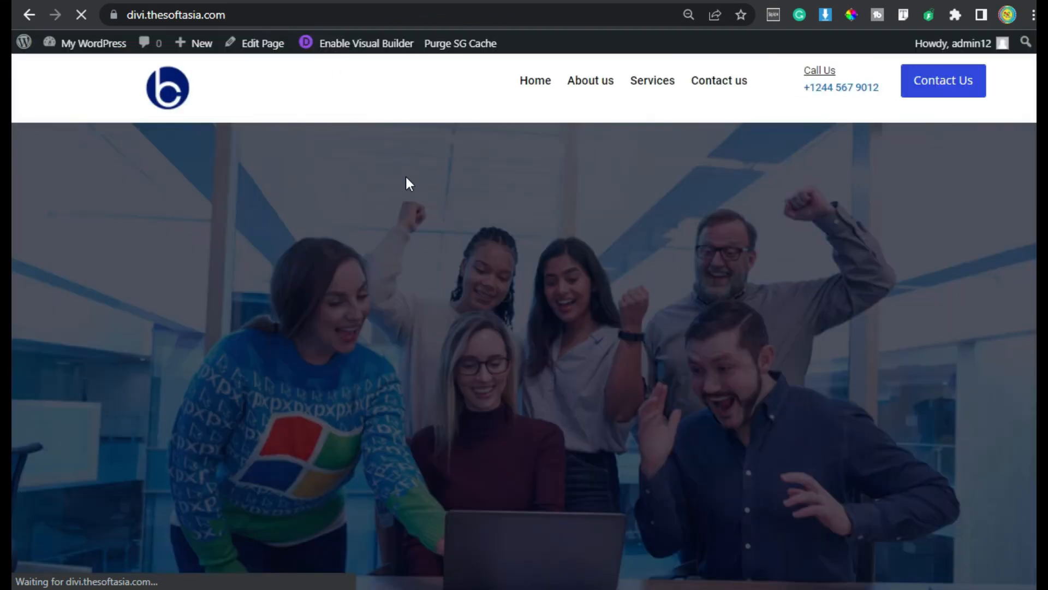
pyautogui.scroll(-8, 406, 178)
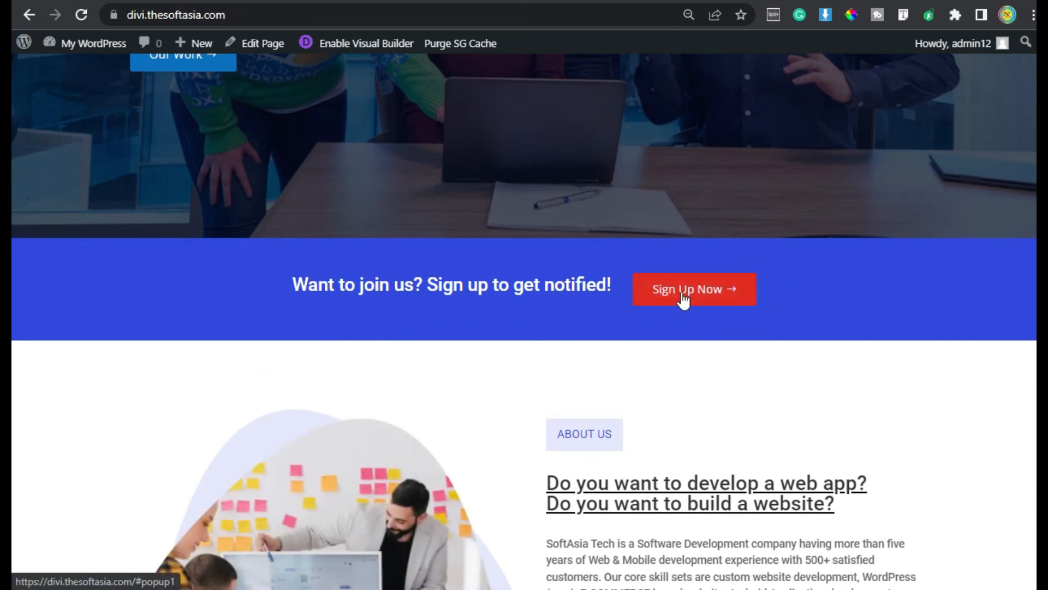
# Open the popup via Sign Up Now and submit a test name and email
pyautogui.click(680, 299)
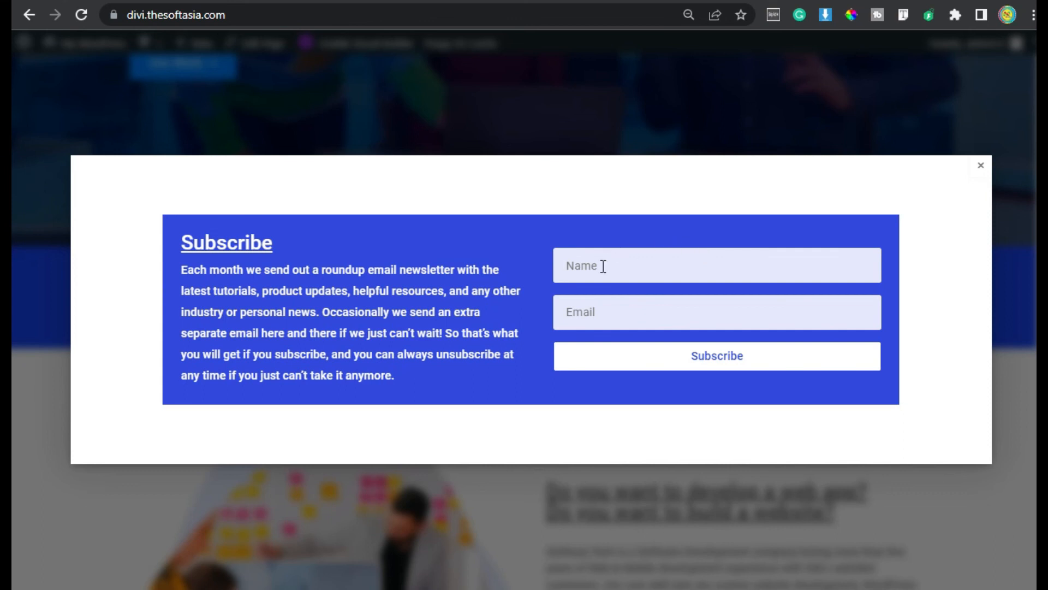
pyautogui.click(585, 270)
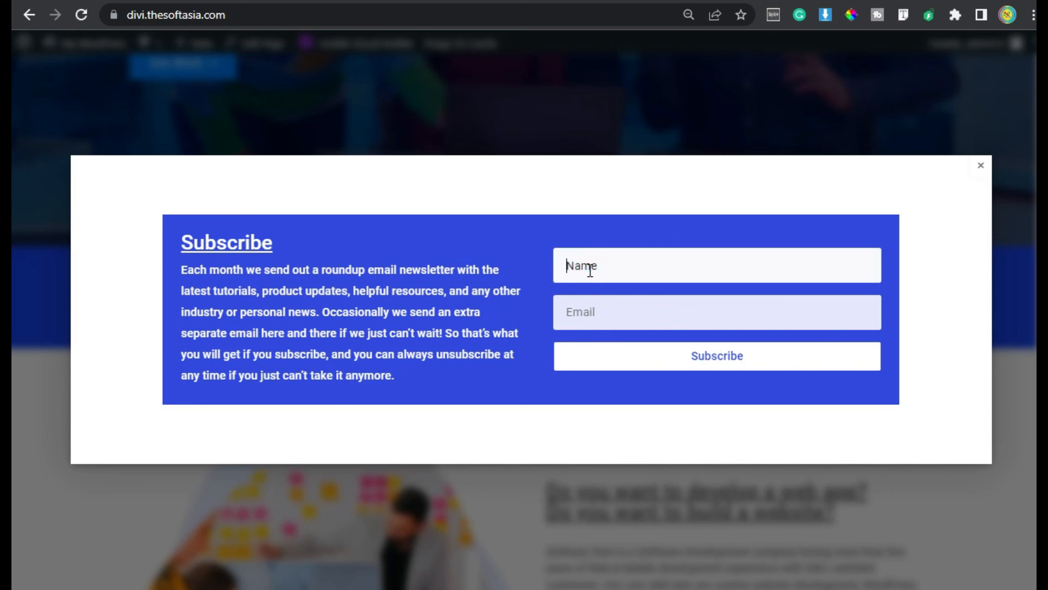
pyautogui.write('asjd')
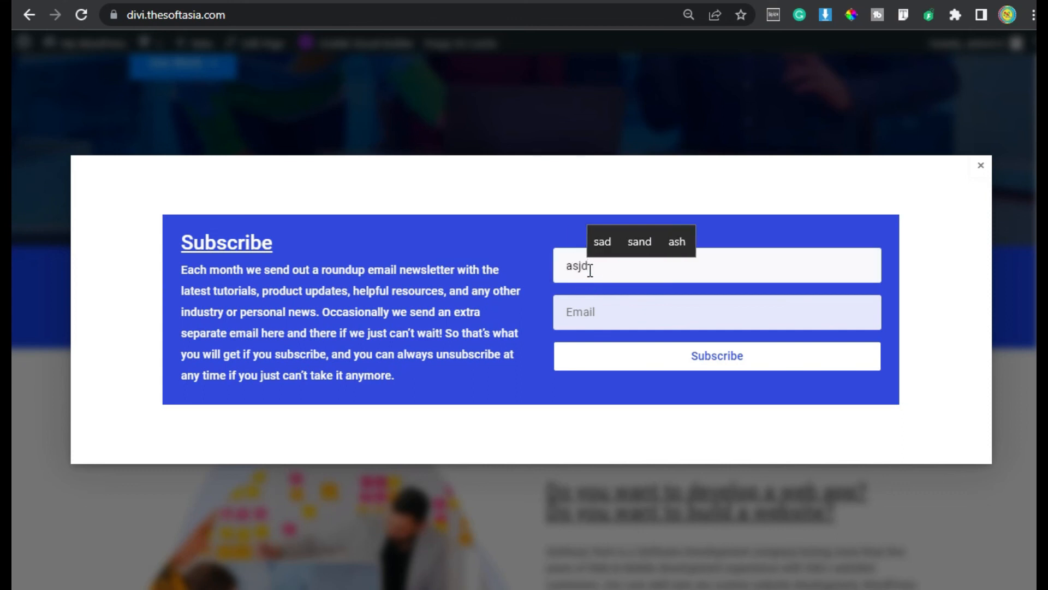
pyautogui.press('Tab')
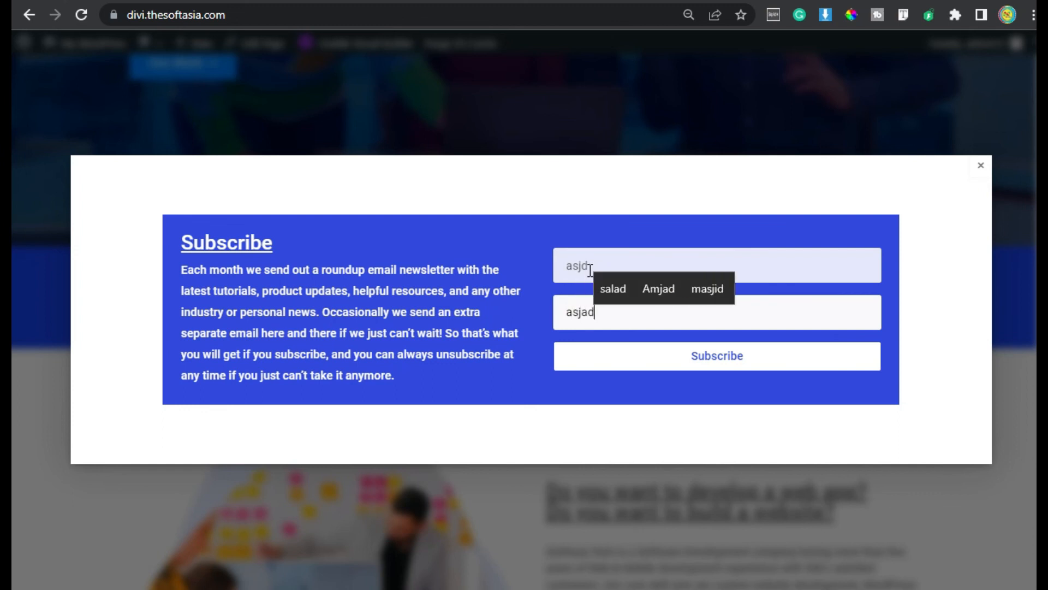
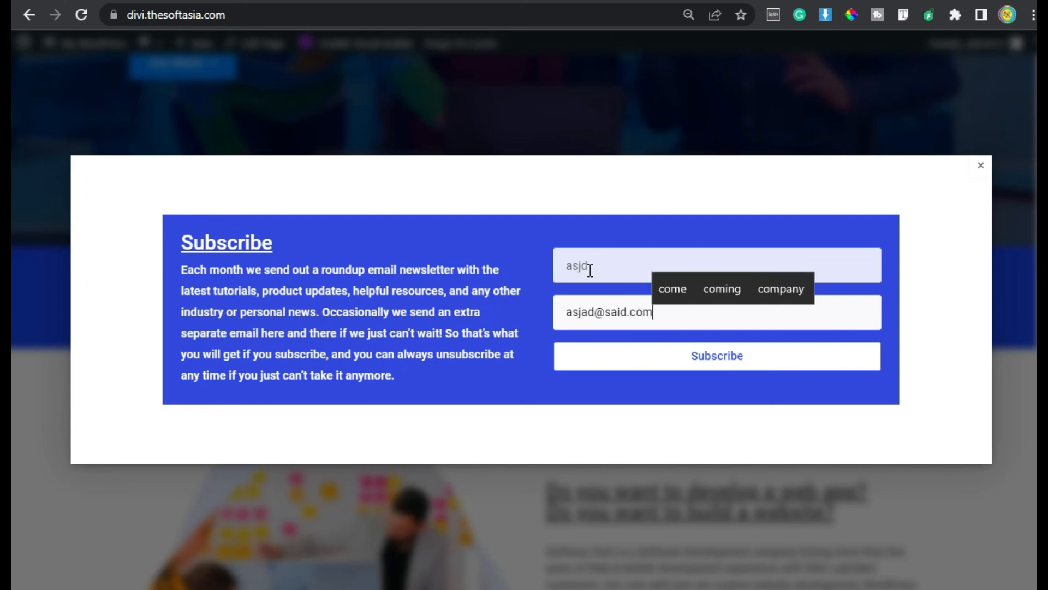
pyautogui.click(702, 359)
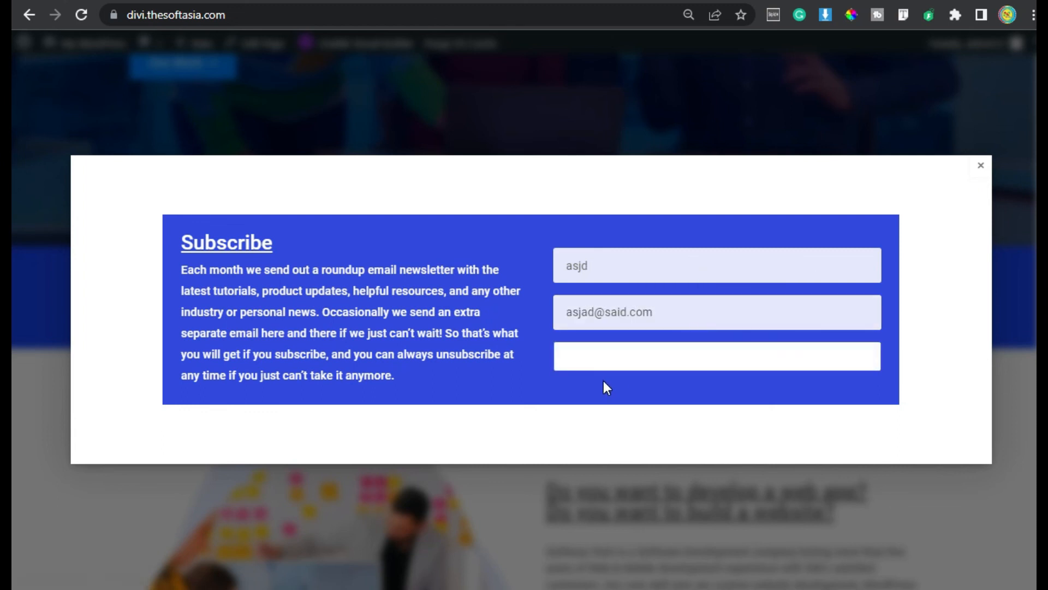
pyautogui.moveTo(675, 315); pyautogui.dragTo(762, 312)
pyautogui.click(776, 311)
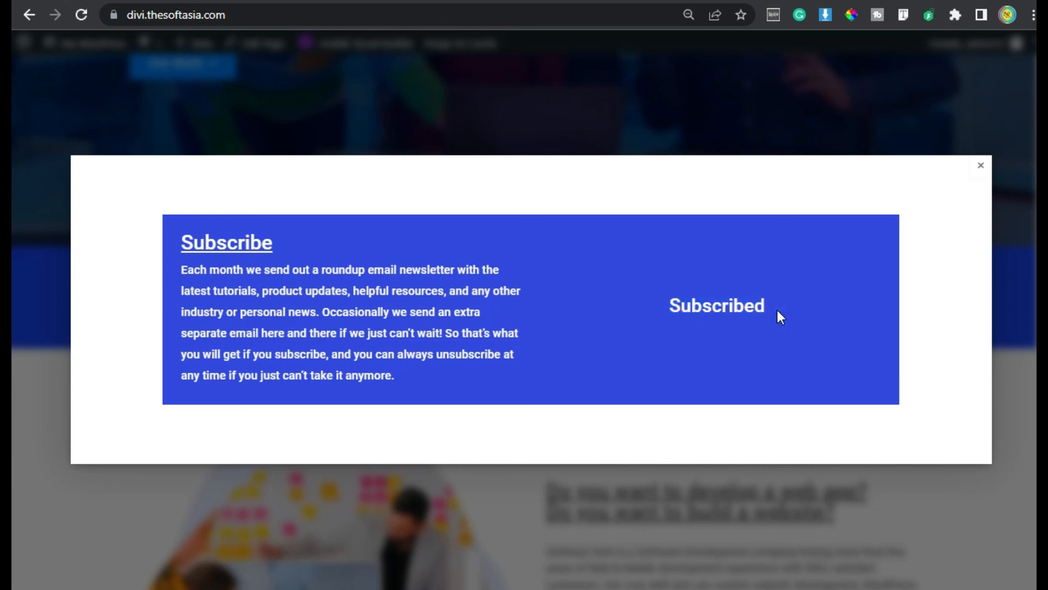